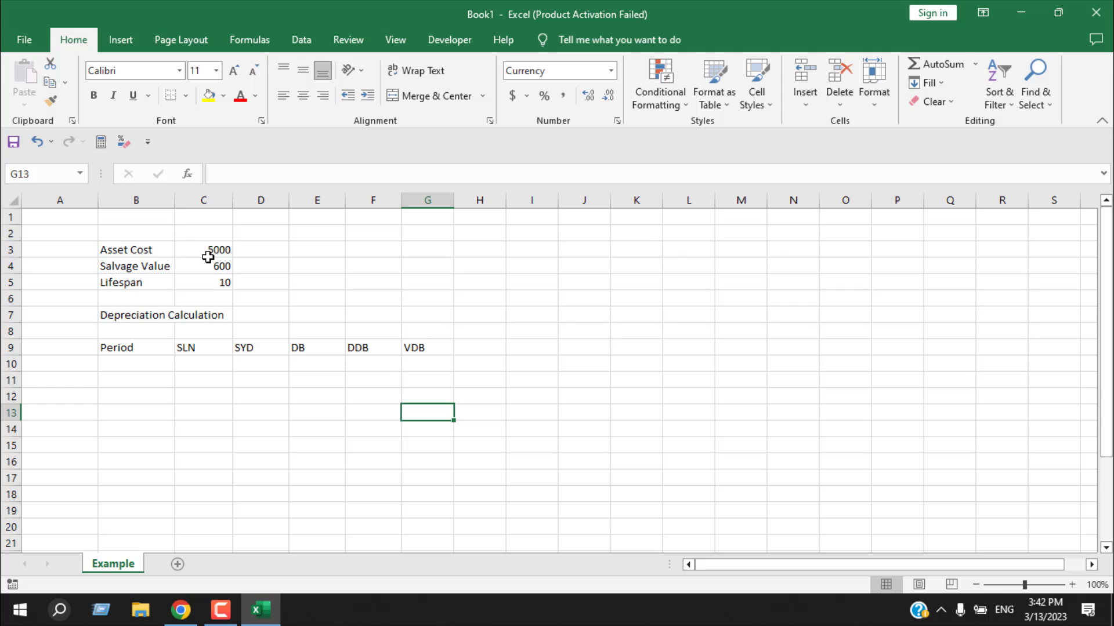
Review the Asset Cost of 5000, Salvage Value of 600 and the Lifespan inputs.
{"action": "left_click", "coordinate": [190, 248]}
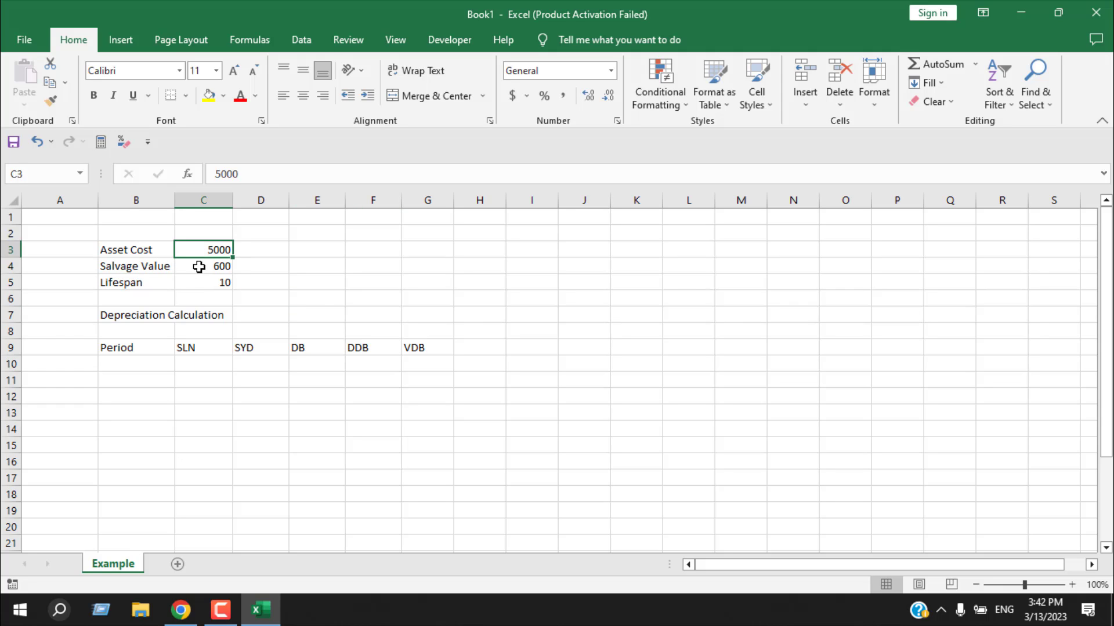
{"action": "left_click", "coordinate": [199, 266]}
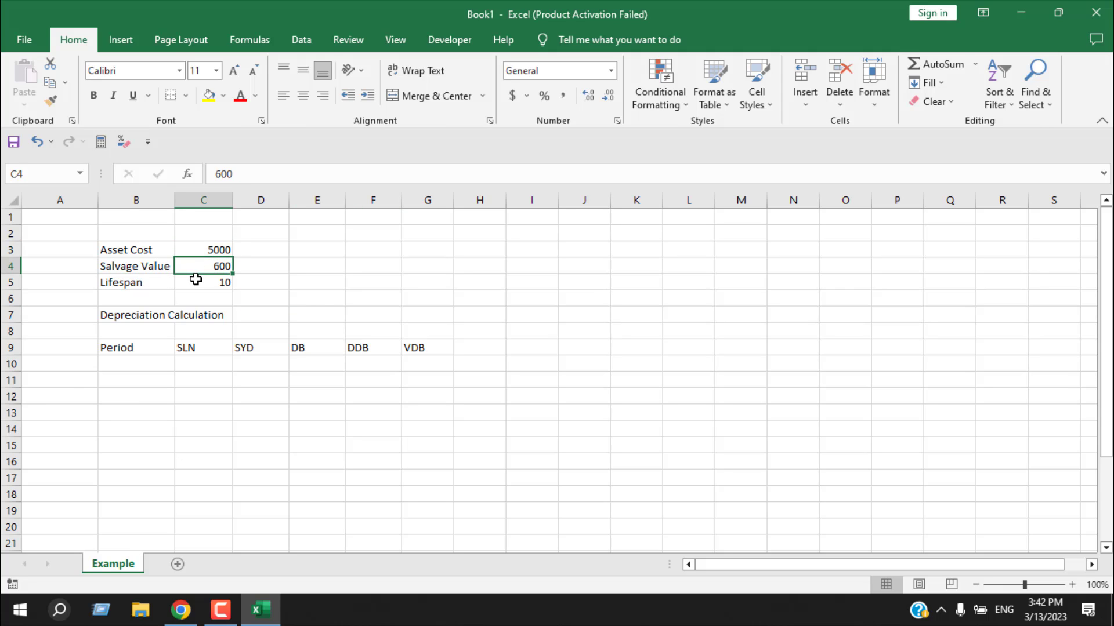
{"action": "left_click", "coordinate": [198, 282]}
Enter 1 in B10 and fill the Period series 1 through 10 down to B19.
{"action": "left_click", "coordinate": [164, 365]}
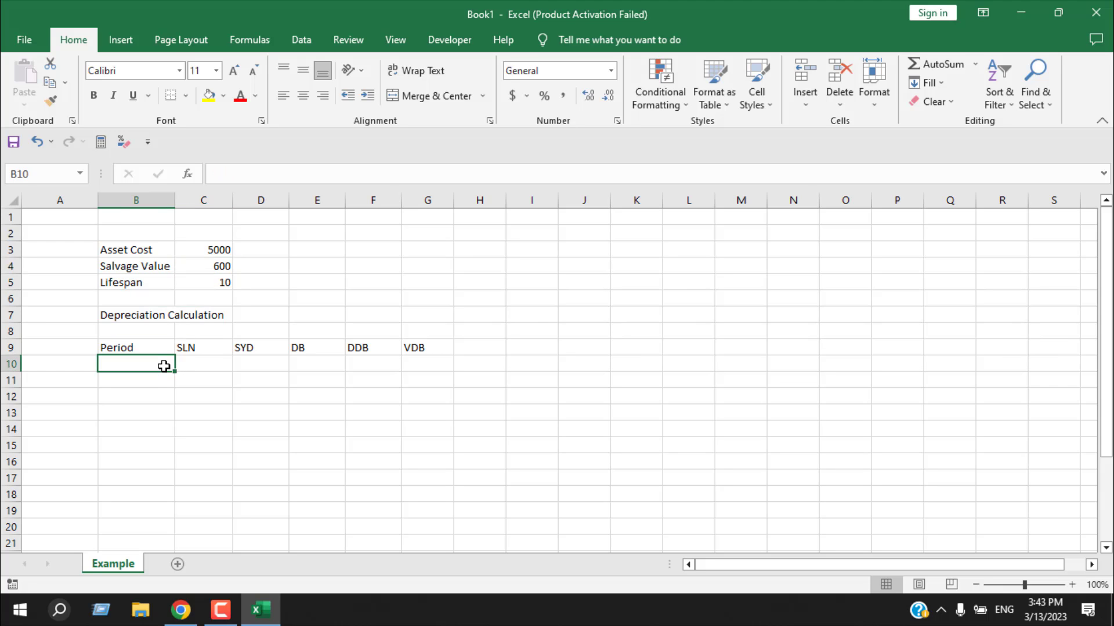
{"action": "type", "text": "1"}
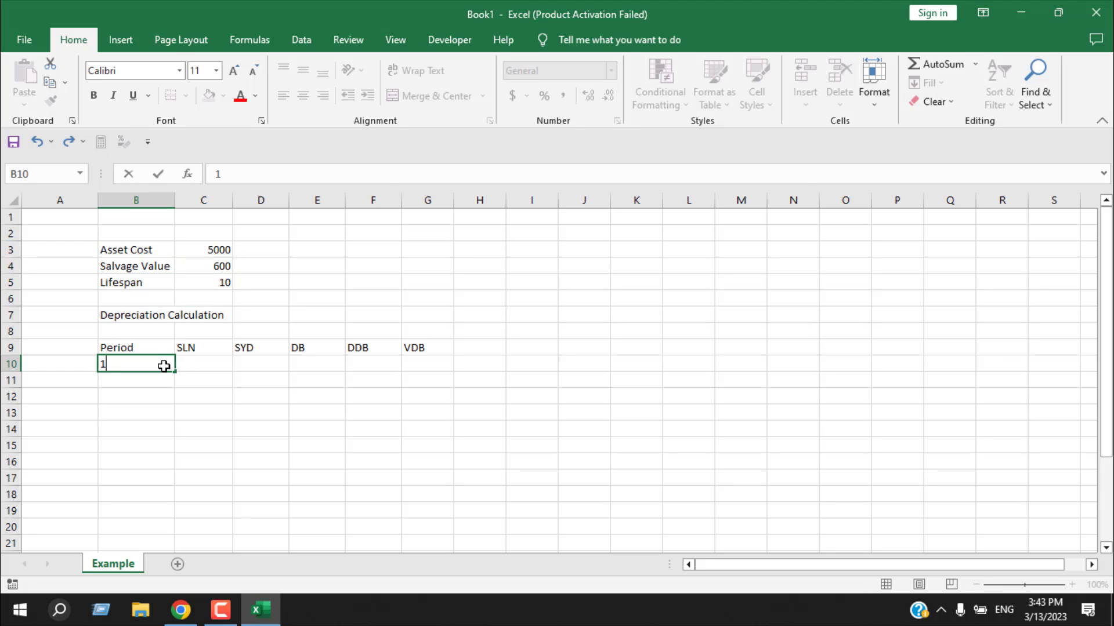
{"action": "key", "text": "Return"}
{"action": "left_click", "coordinate": [154, 364]}
{"action": "key", "text": "shift+Up"}
{"action": "left_click", "coordinate": [160, 367]}
{"action": "left_click_drag", "start_coordinate": [174, 371], "coordinate": [182, 516]}
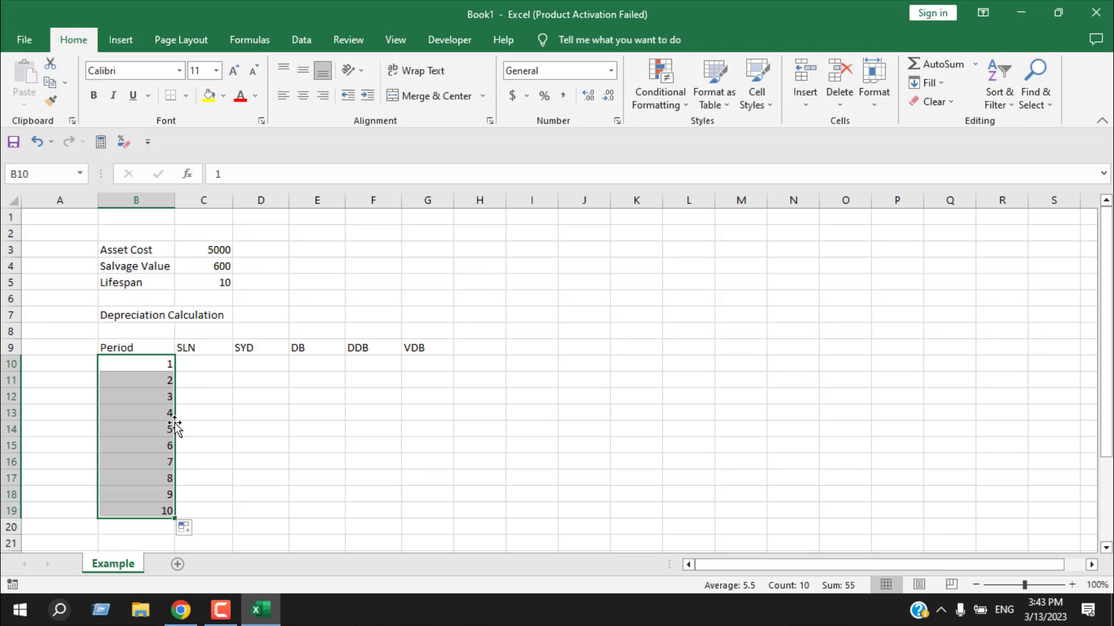
{"action": "left_click_drag", "start_coordinate": [167, 379], "coordinate": [159, 356]}
{"action": "left_click", "coordinate": [197, 361]}
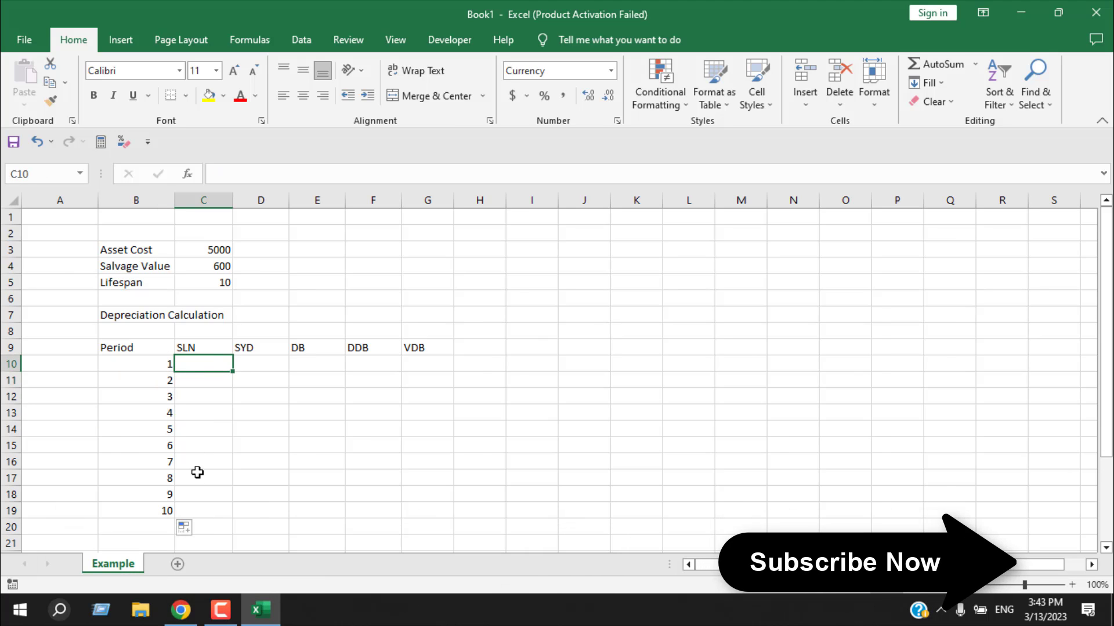
Start an SLN formula in C10 with the absolute cost reference $C$3.
{"action": "scroll", "coordinate": [196, 457], "scroll_direction": "down", "scroll_amount": 1}
{"action": "scroll", "coordinate": [194, 380], "scroll_direction": "up", "scroll_amount": 1}
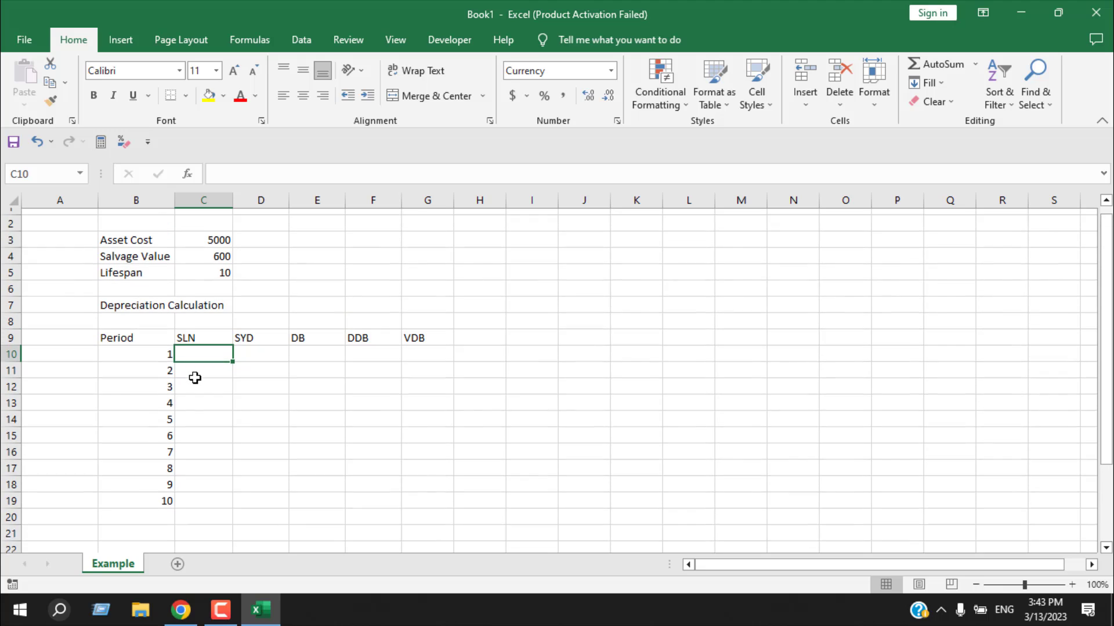
{"action": "scroll", "coordinate": [195, 377], "scroll_direction": "up", "scroll_amount": 1}
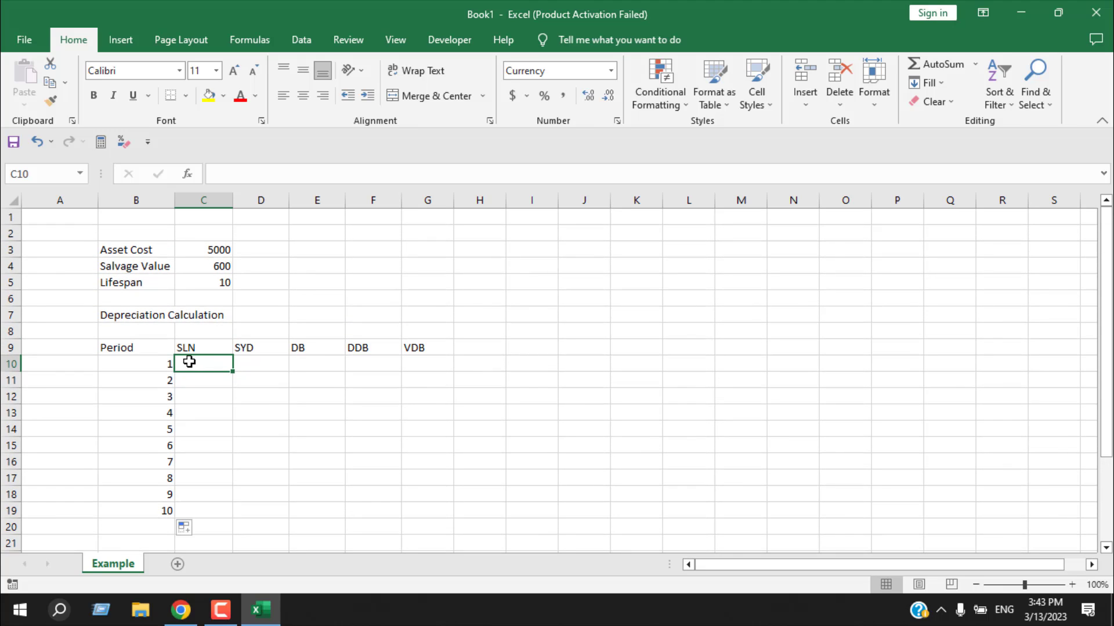
{"action": "type", "text": "="}
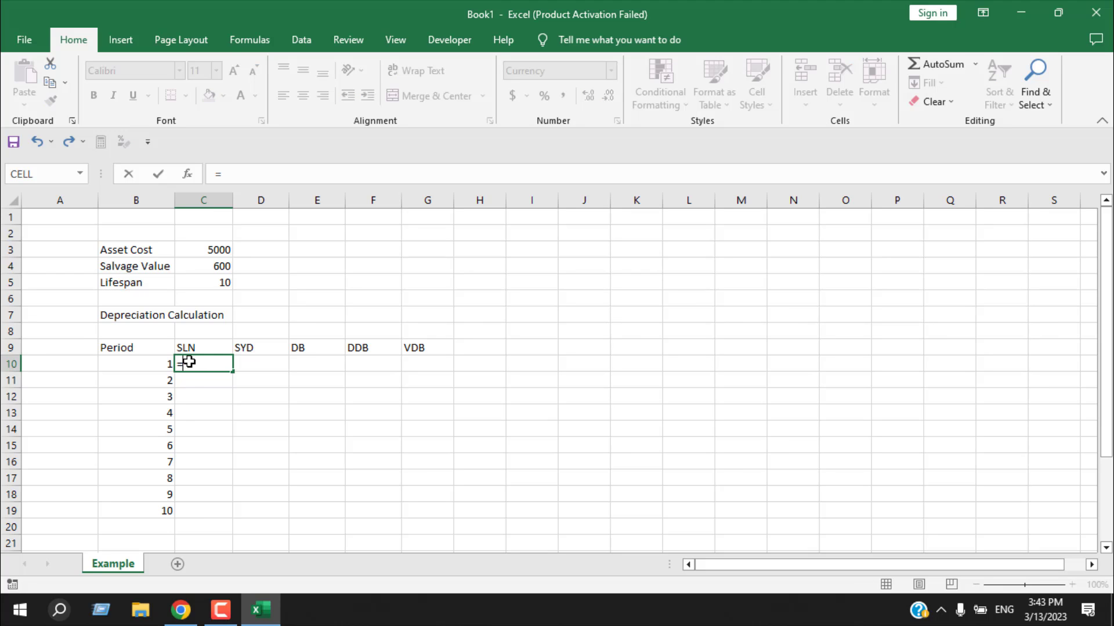
{"action": "type", "text": "sln"}
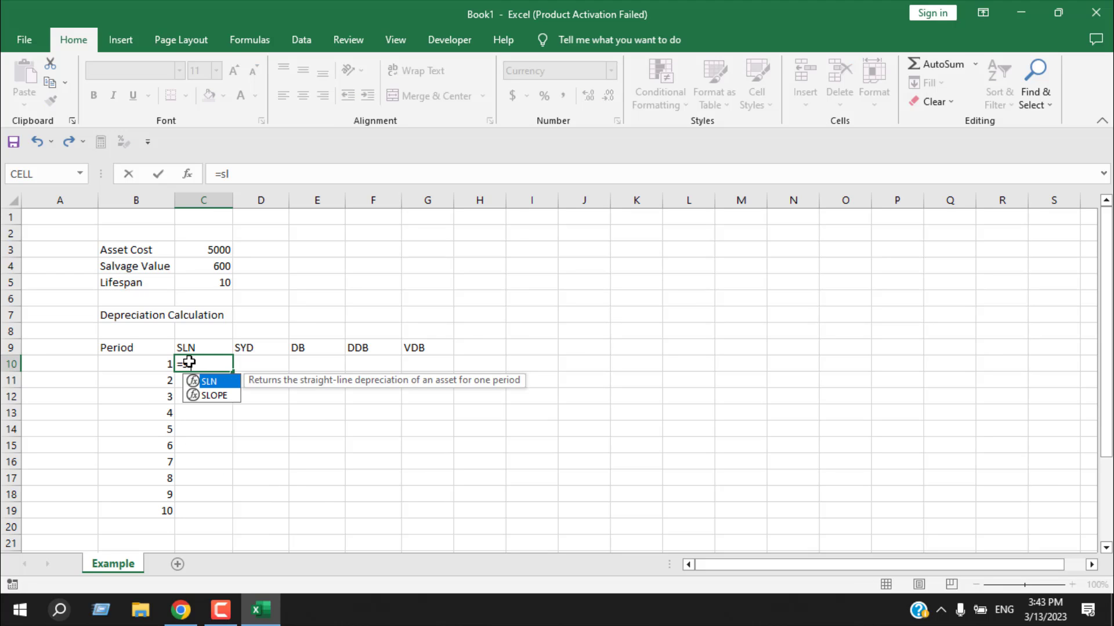
{"action": "double_click", "coordinate": [212, 387]}
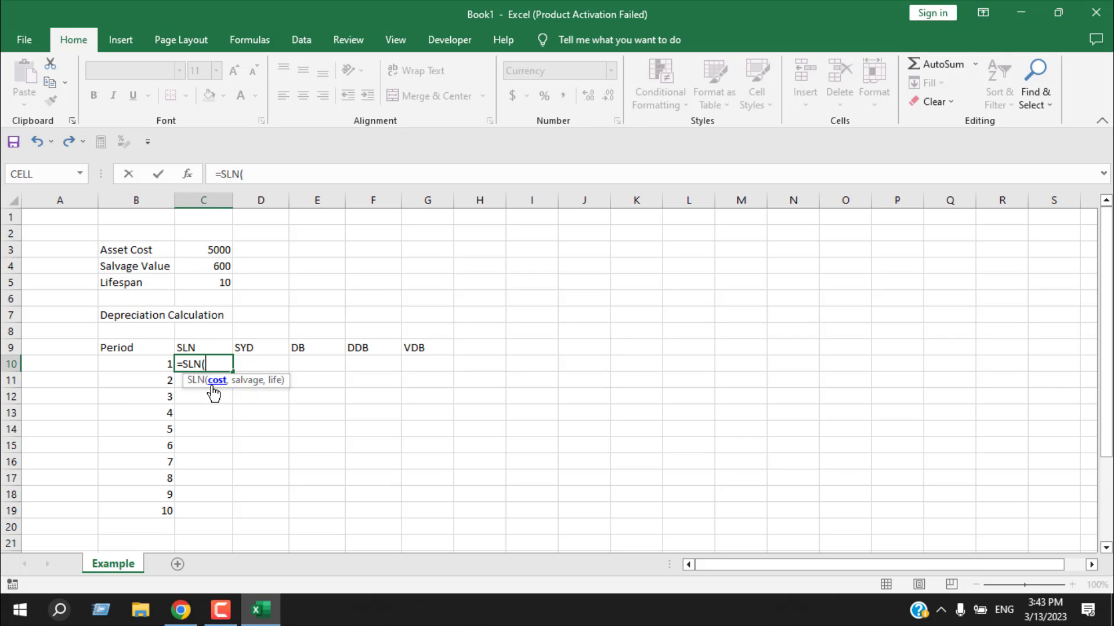
{"action": "left_click", "coordinate": [214, 250]}
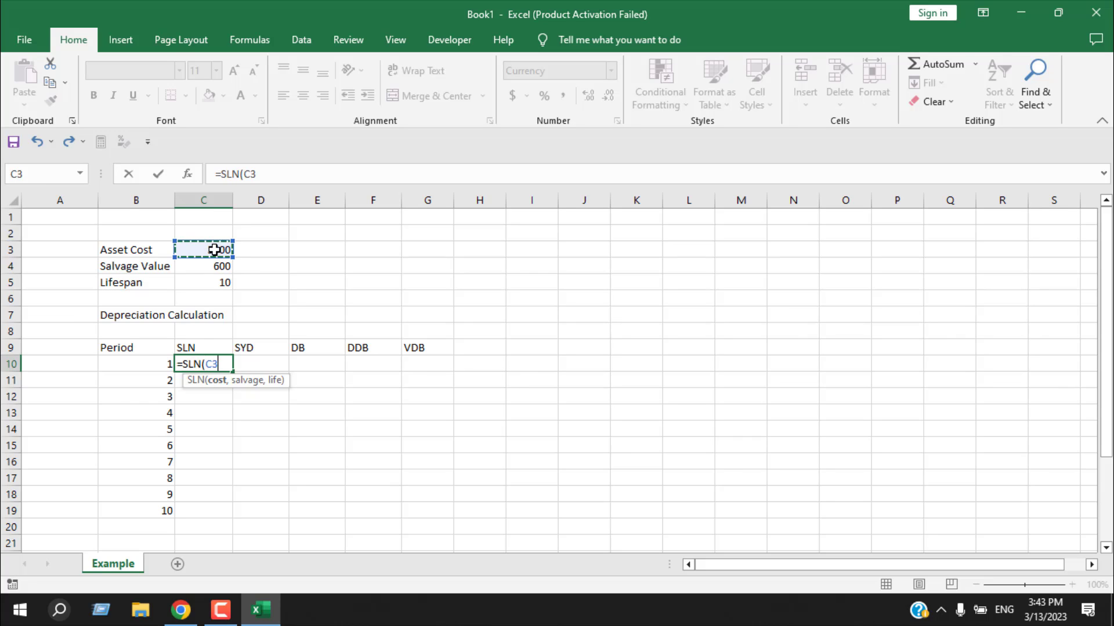
{"action": "key", "text": "F4"}
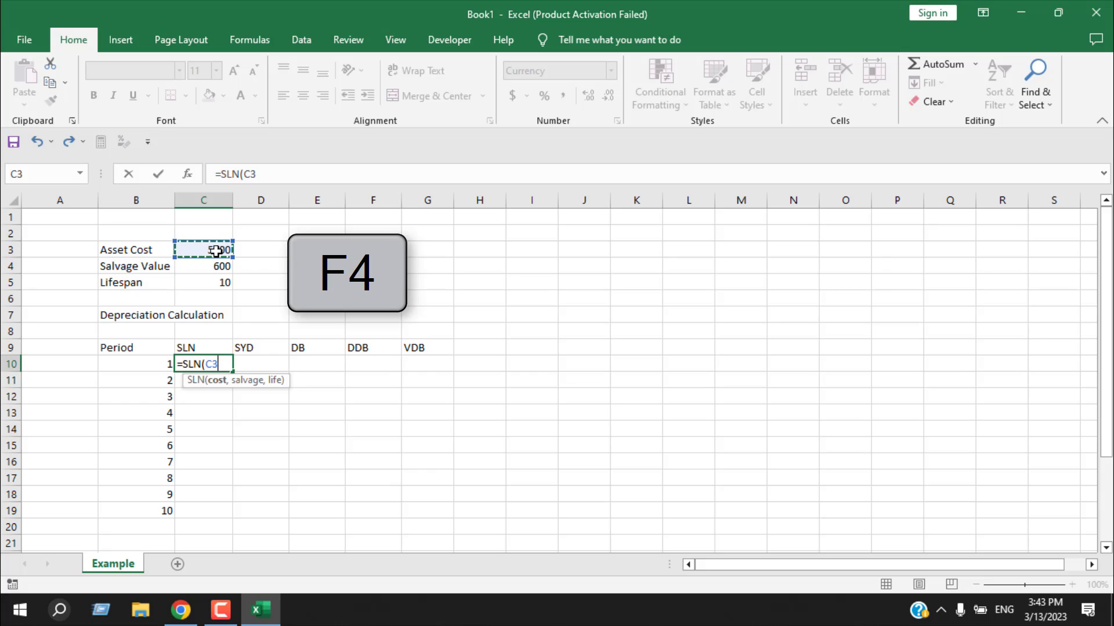
{"action": "key", "text": "F4"}
Add absolute salvage $C$4 and life $C$5 arguments to finish =SLN, showing $440.
{"action": "type", "text": ","}
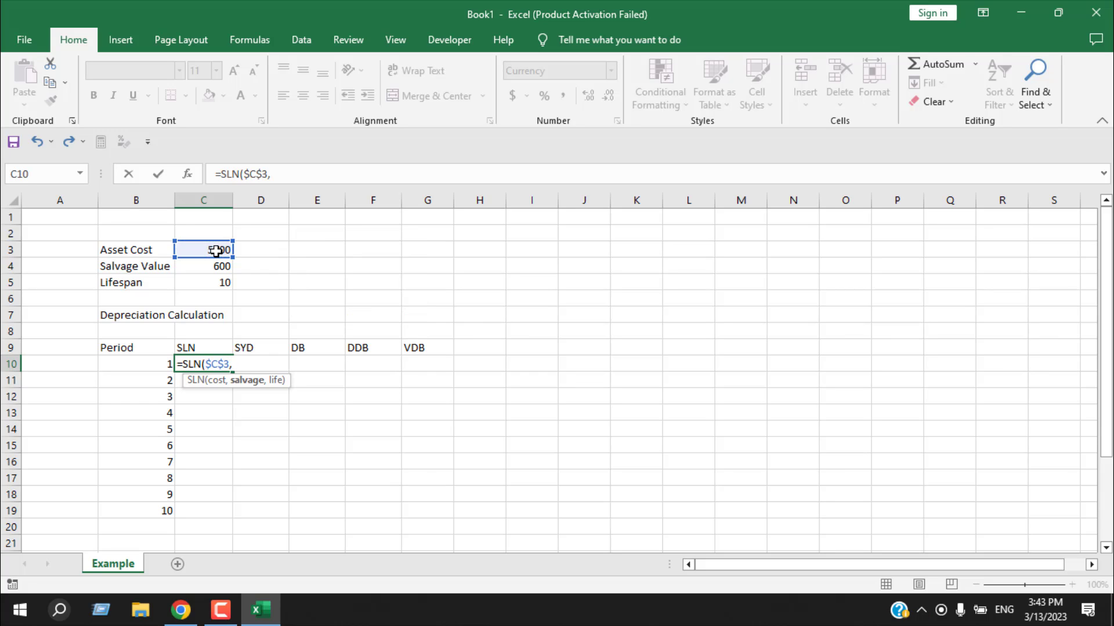
{"action": "left_click", "coordinate": [199, 270]}
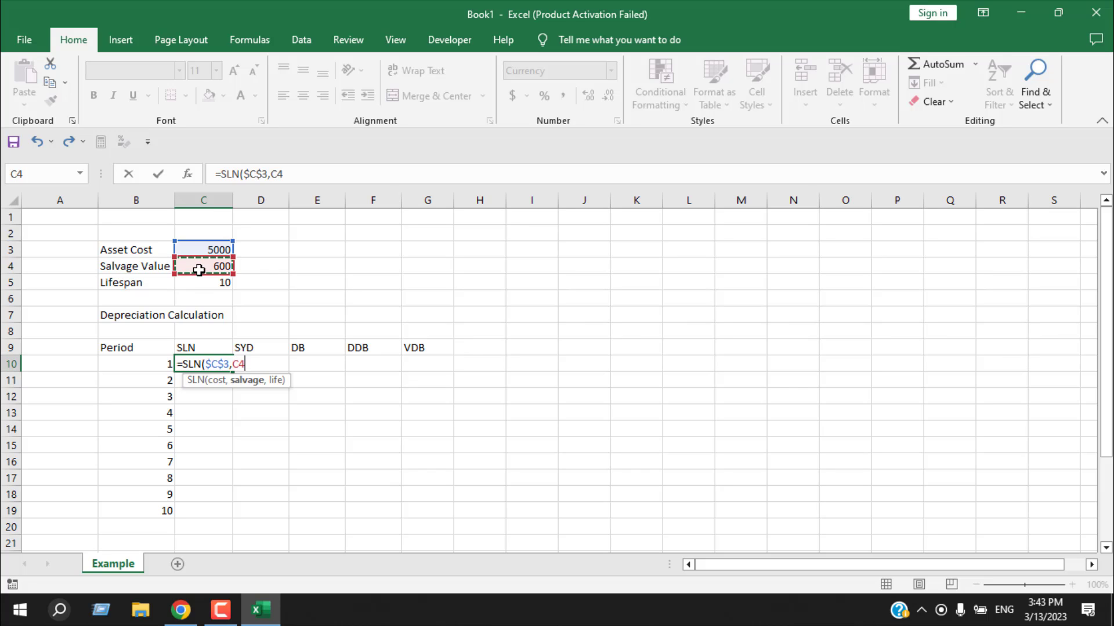
{"action": "key", "text": "F4"}
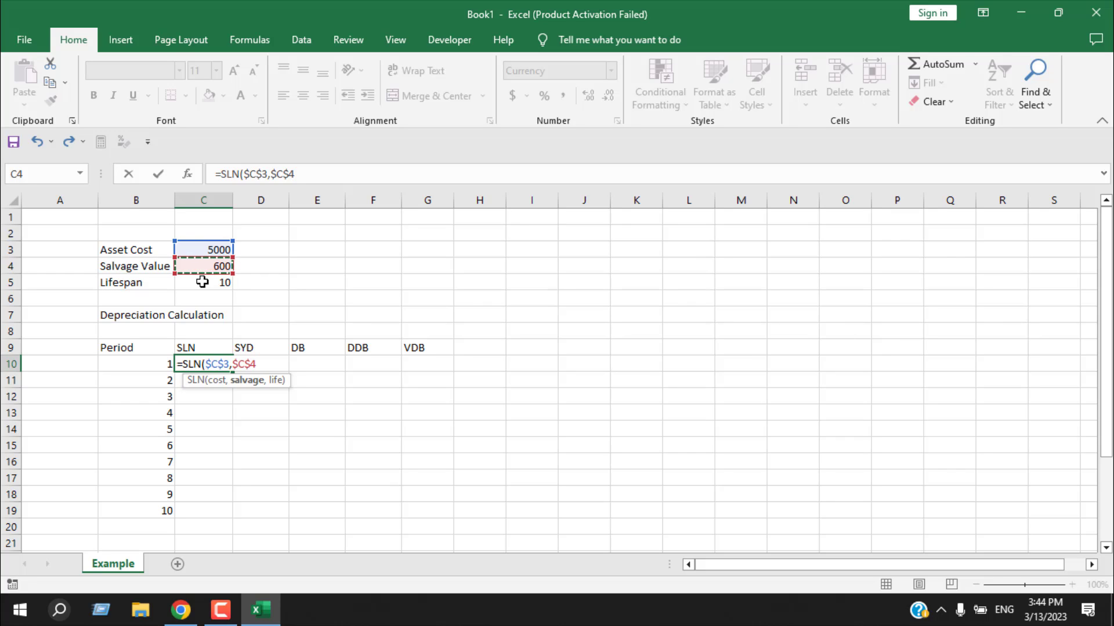
{"action": "type", "text": ","}
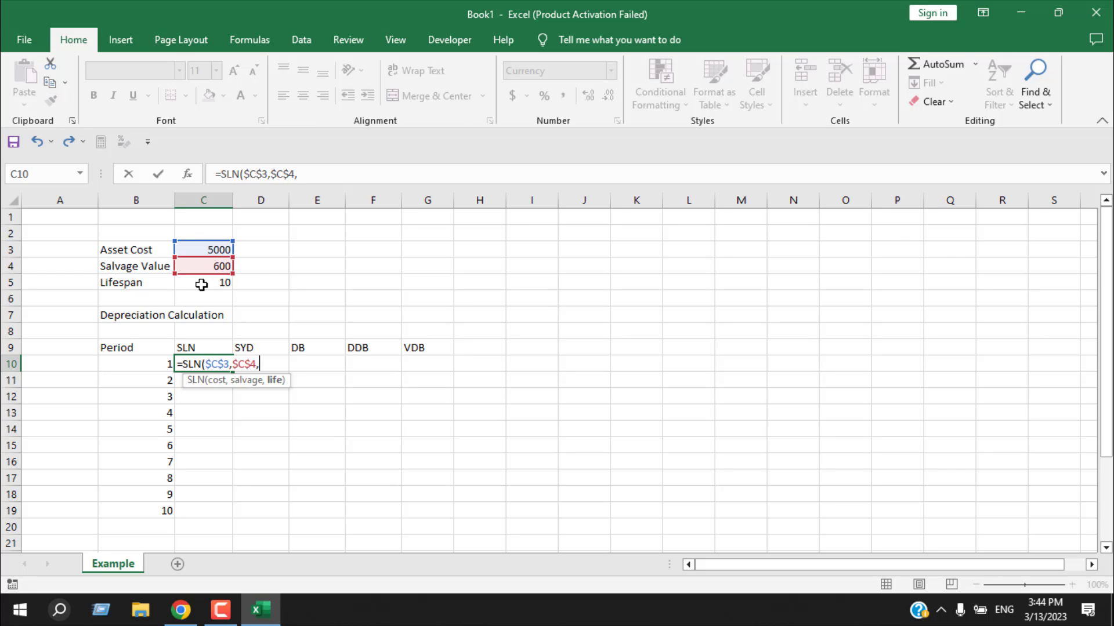
{"action": "left_click", "coordinate": [202, 285]}
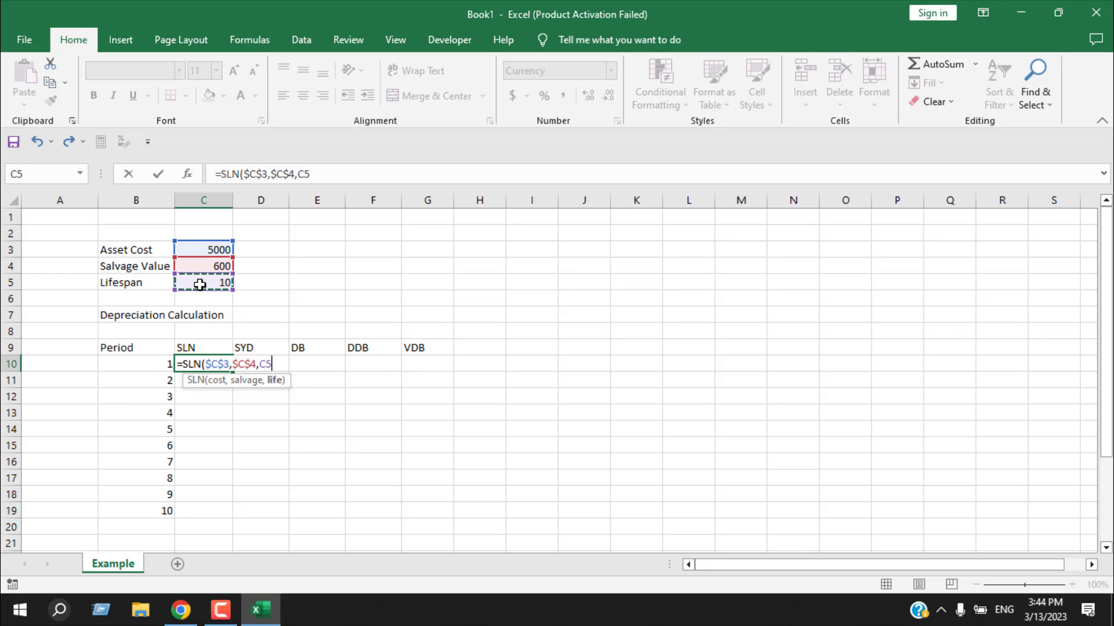
{"action": "key", "text": "F4"}
{"action": "type", "text": ")"}
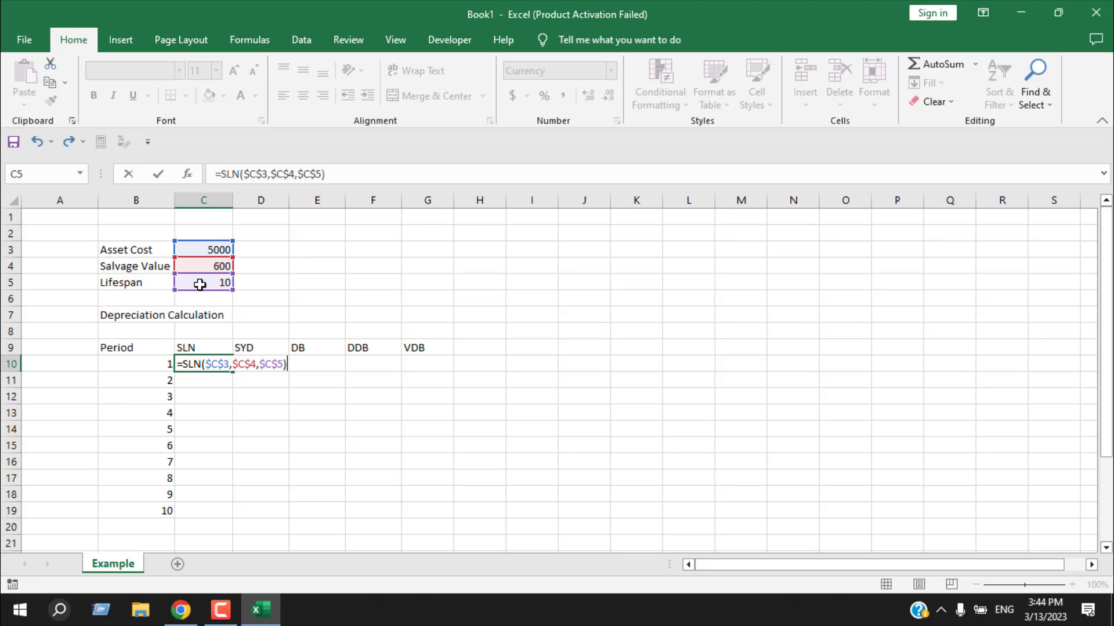
{"action": "key", "text": "Return"}
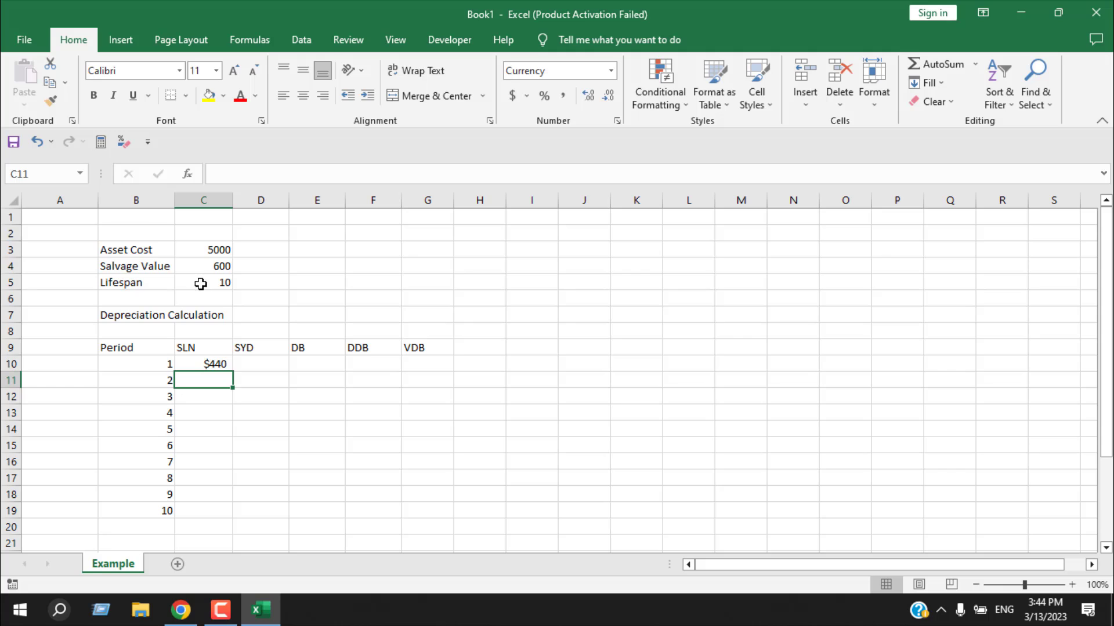
Copy C10's SLN formula down through C19, giving $440 for every period.
{"action": "left_click", "coordinate": [211, 364]}
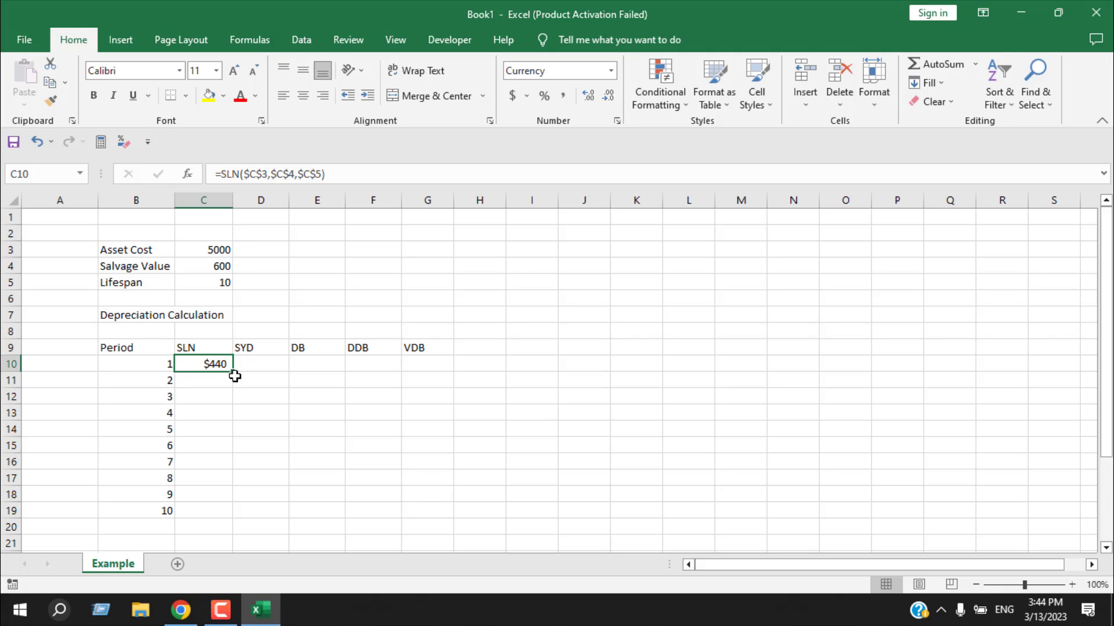
{"action": "double_click", "coordinate": [232, 373]}
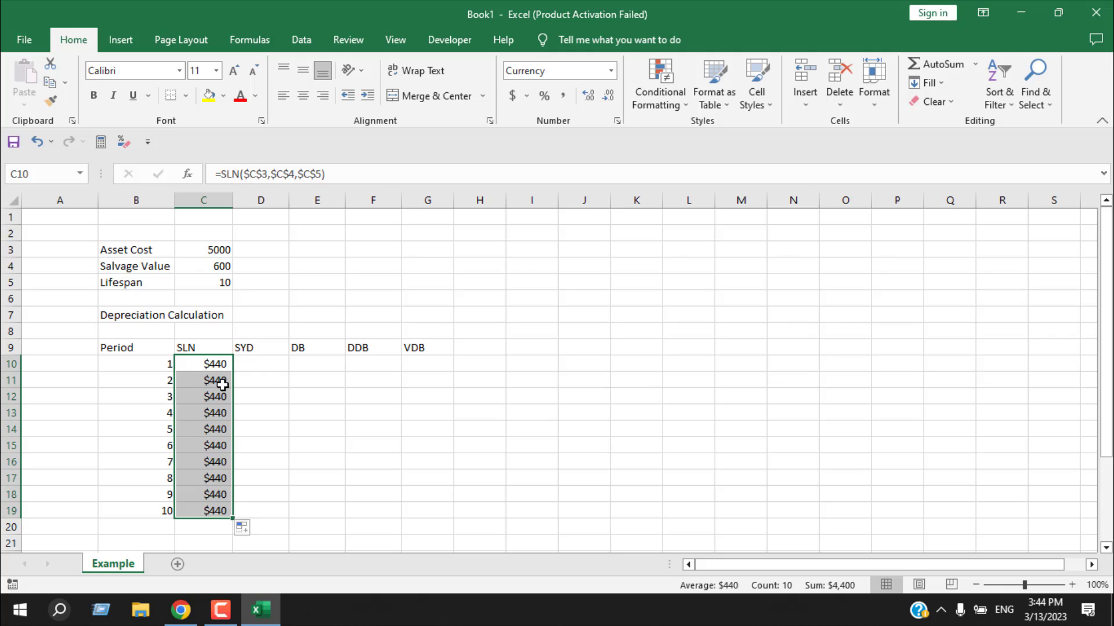
{"action": "left_click", "coordinate": [220, 381]}
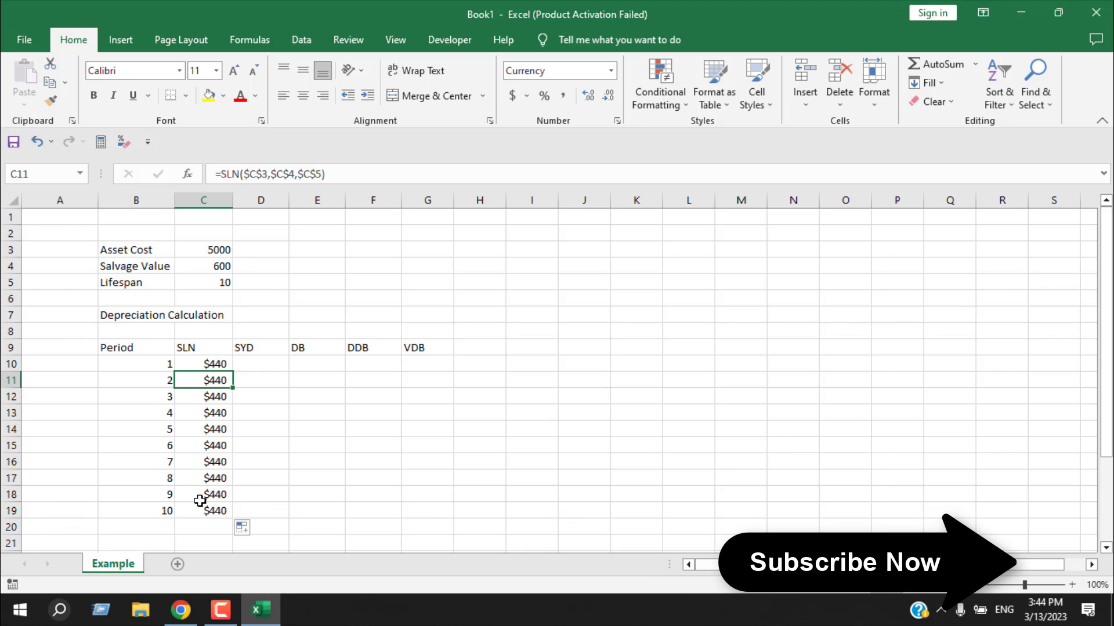
{"action": "scroll", "coordinate": [199, 502], "scroll_direction": "down", "scroll_amount": 1}
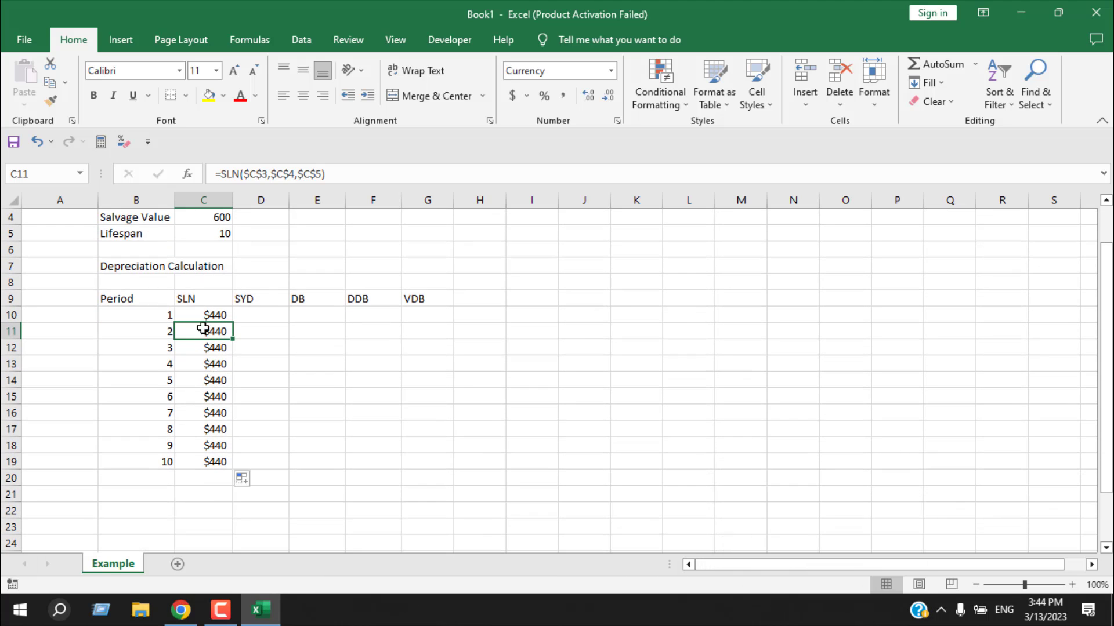
Label B20 'Total' and AutoSum C10:C19 into C20, giving $4,400.
{"action": "left_click", "coordinate": [140, 485]}
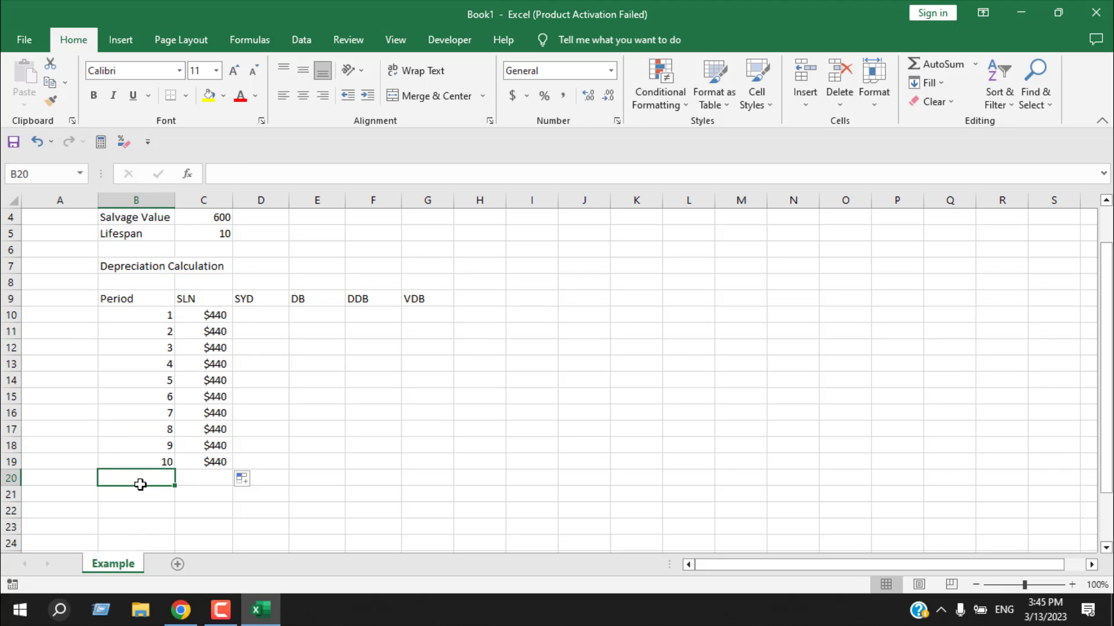
{"action": "type", "text": "Total"}
{"action": "left_click", "coordinate": [193, 480]}
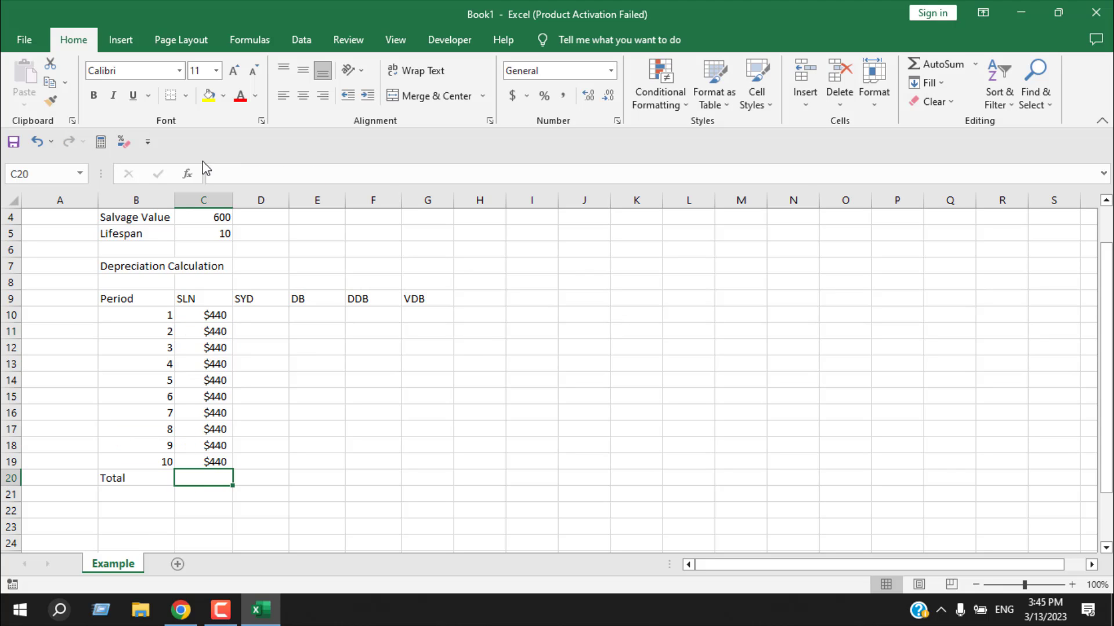
{"action": "left_click", "coordinate": [249, 40]}
{"action": "left_click", "coordinate": [91, 72]}
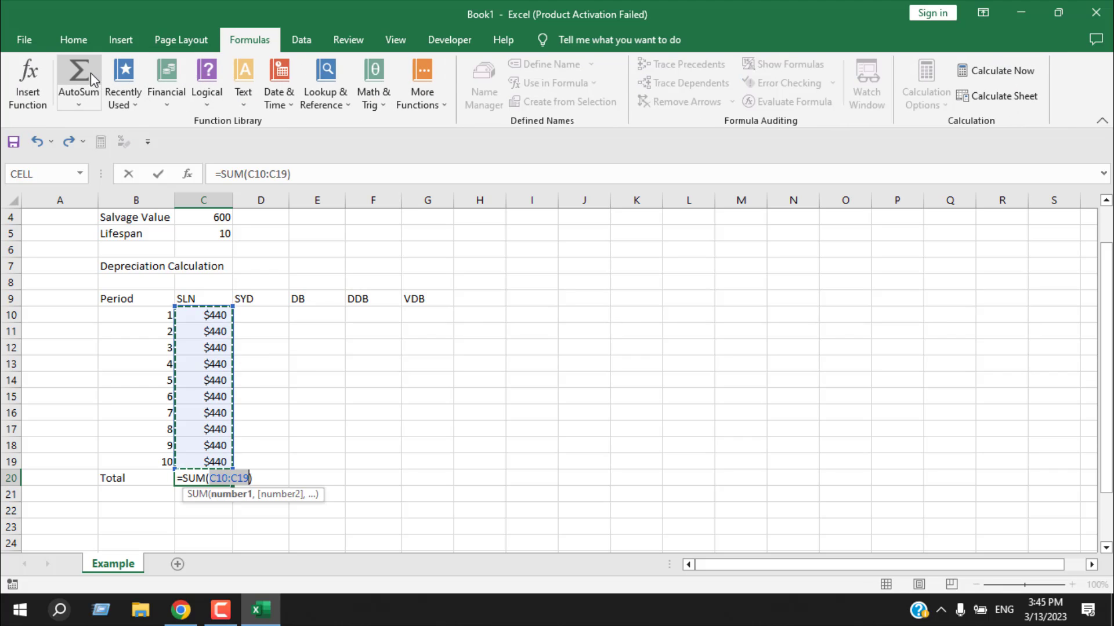
{"action": "left_click", "coordinate": [90, 72]}
Check the Asset Cost (C3) and Salvage Value (C4) input cells.
{"action": "scroll", "coordinate": [261, 490], "scroll_direction": "up", "scroll_amount": 1}
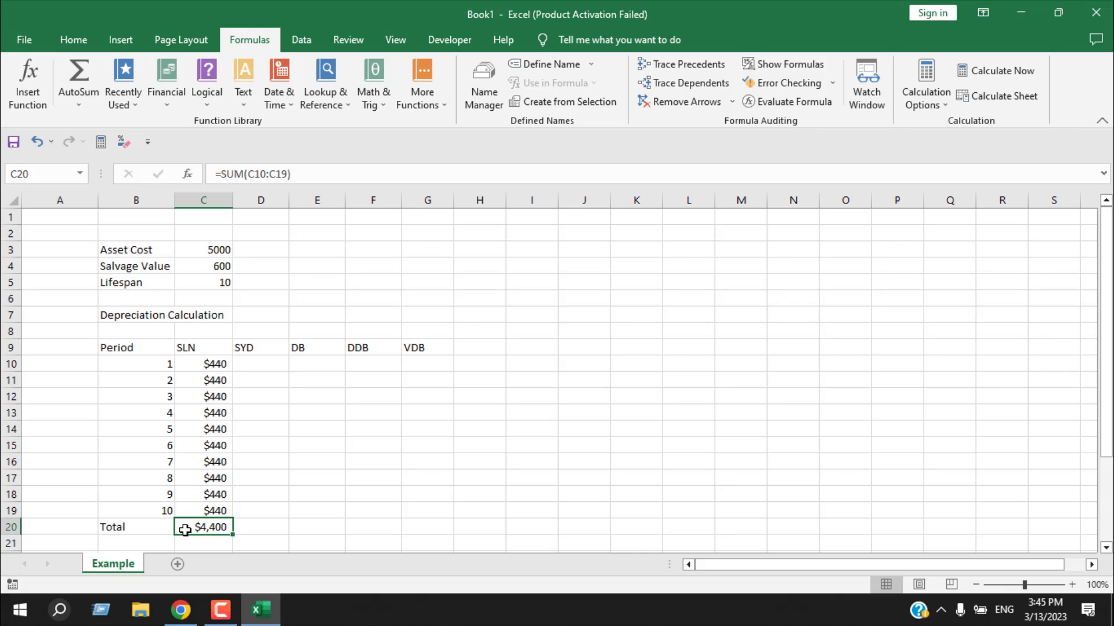
{"action": "left_click", "coordinate": [186, 270]}
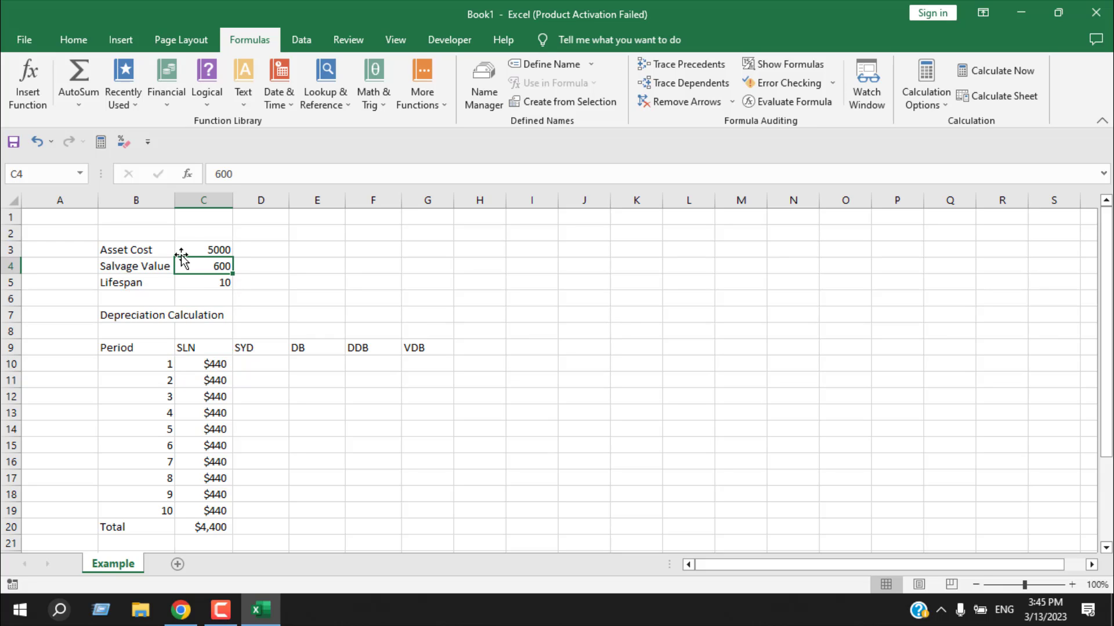
{"action": "left_click", "coordinate": [181, 246]}
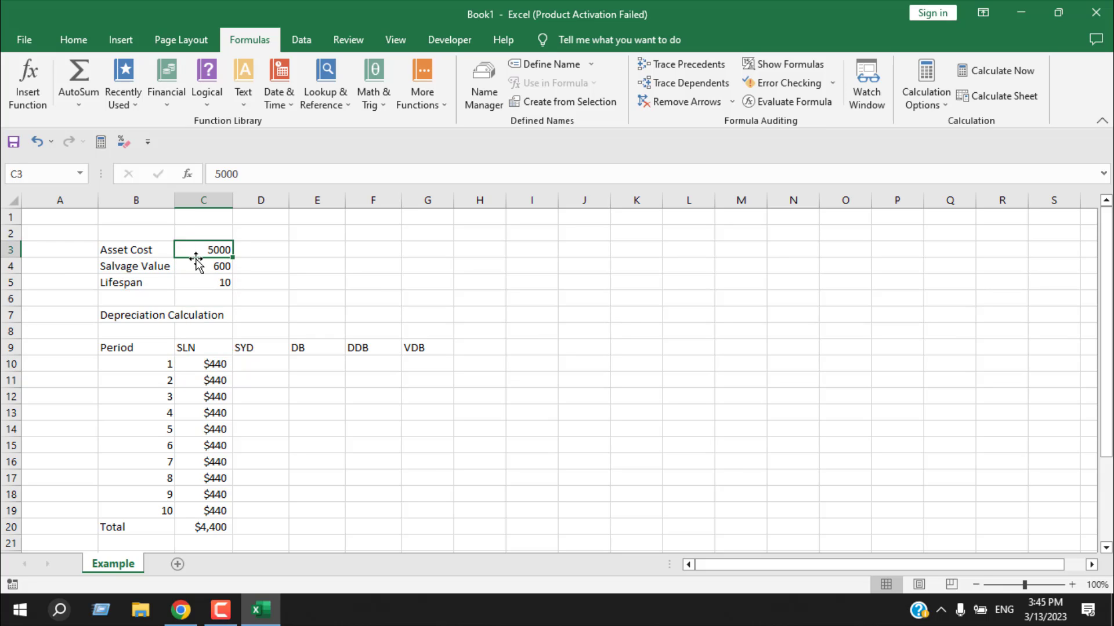
{"action": "left_click", "coordinate": [195, 267]}
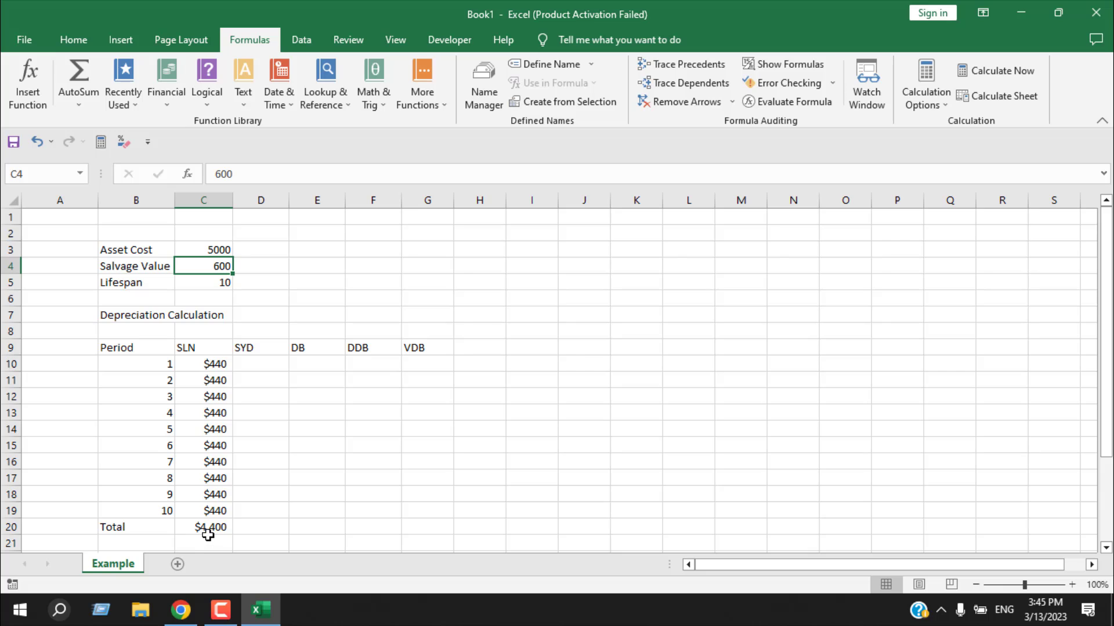
{"action": "left_click", "coordinate": [199, 247]}
{"action": "left_click", "coordinate": [259, 367]}
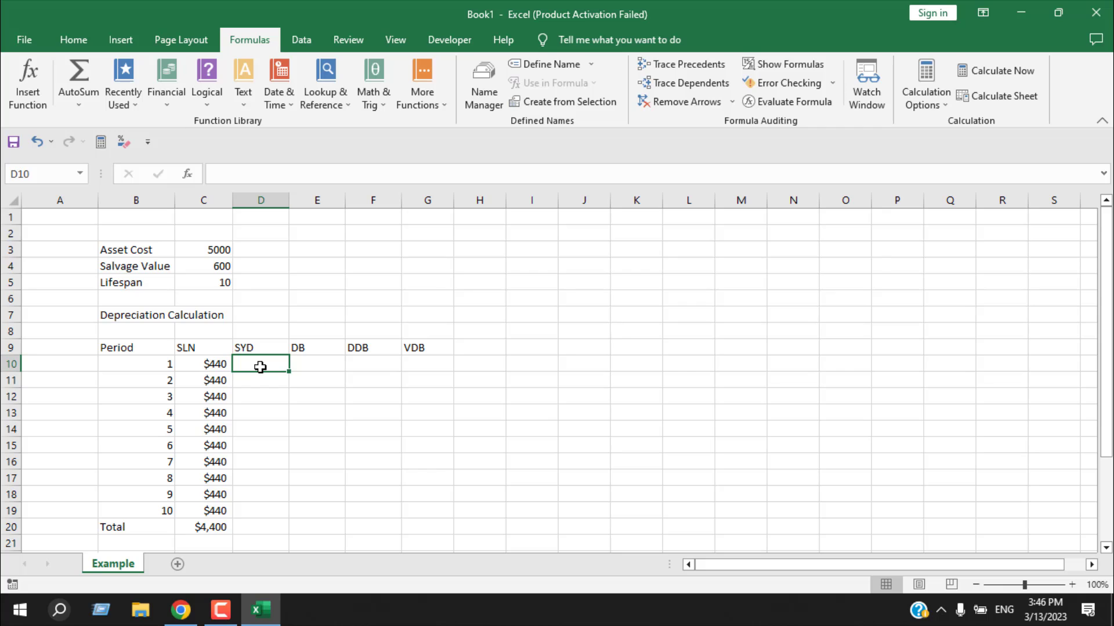
Start an SYD formula in D10 with absolute cost $C$3 and salvage $C$4.
{"action": "type", "text": "="}
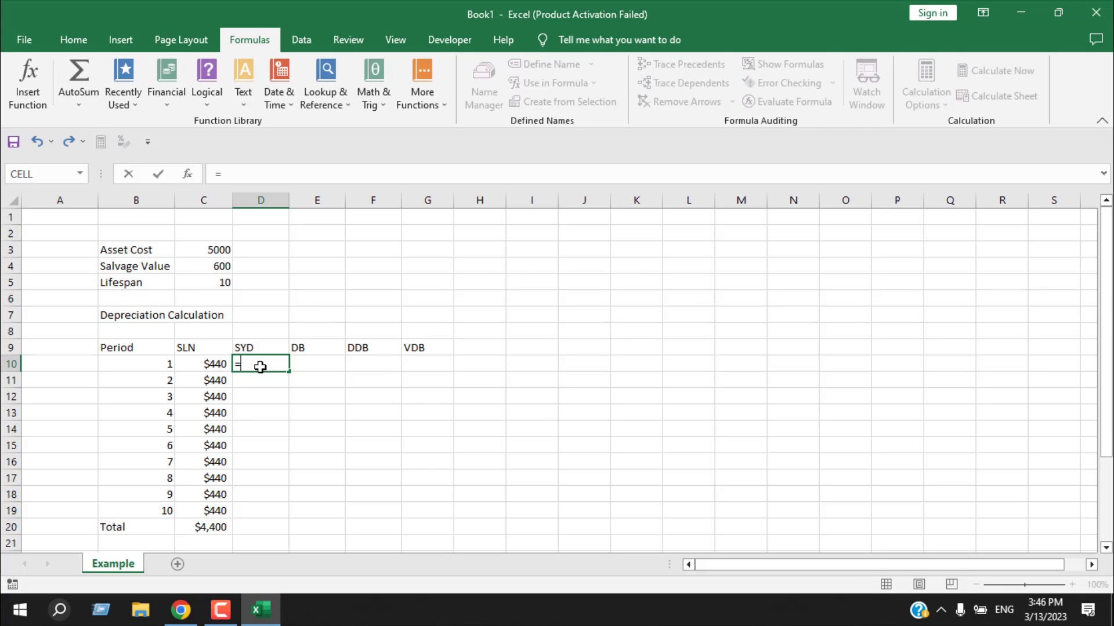
{"action": "type", "text": "syd"}
{"action": "double_click", "coordinate": [271, 384]}
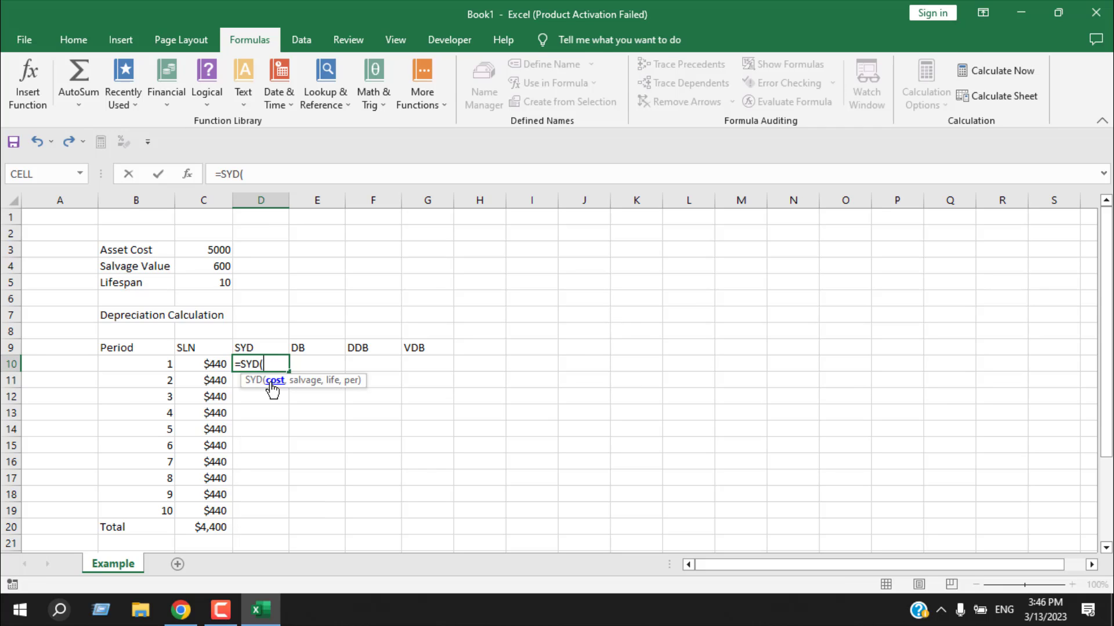
{"action": "left_click", "coordinate": [220, 246]}
{"action": "key", "text": "F4"}
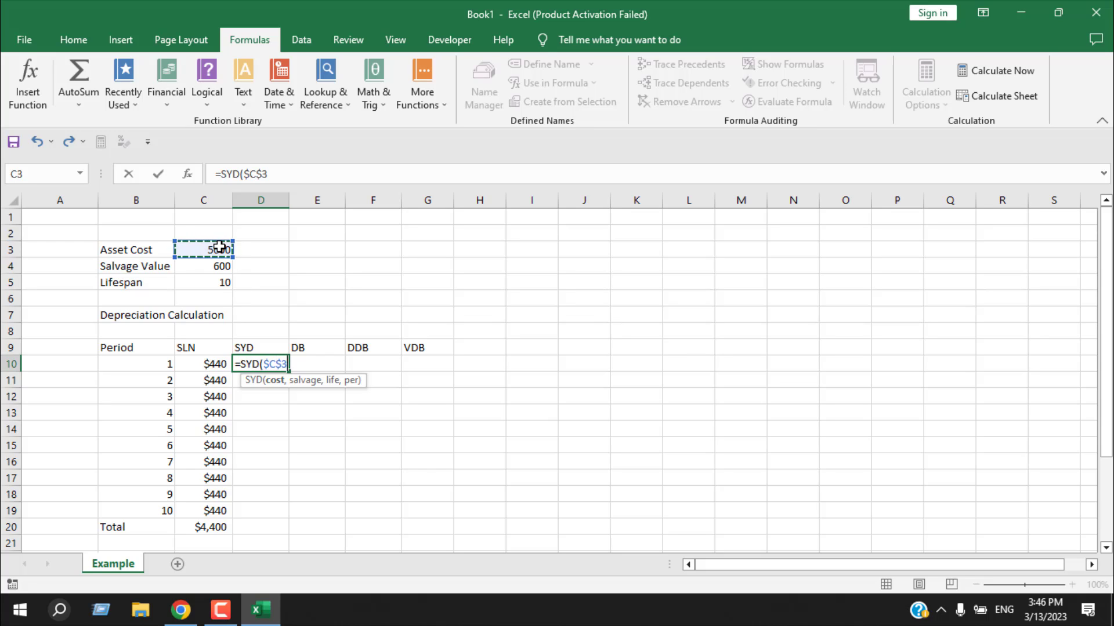
{"action": "type", "text": ","}
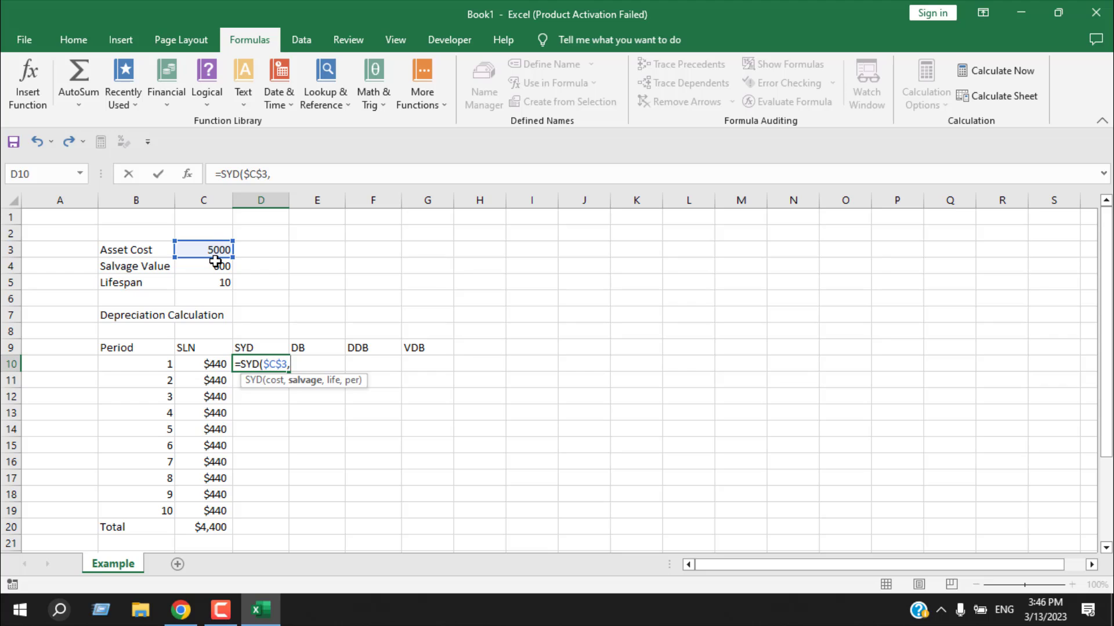
{"action": "left_click", "coordinate": [214, 266]}
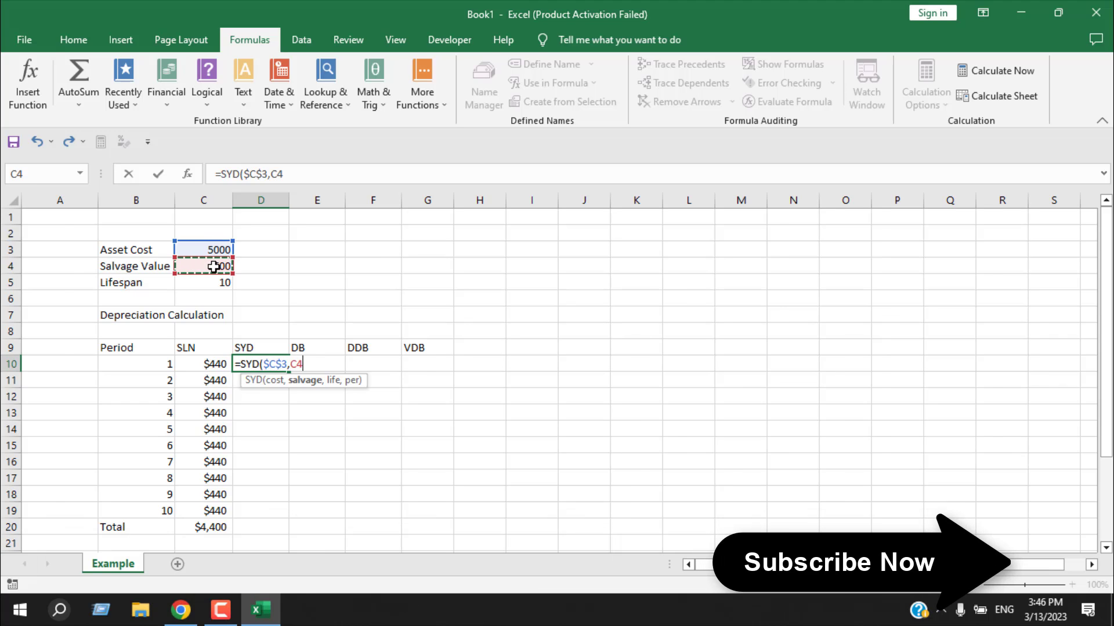
{"action": "key", "text": "F4"}
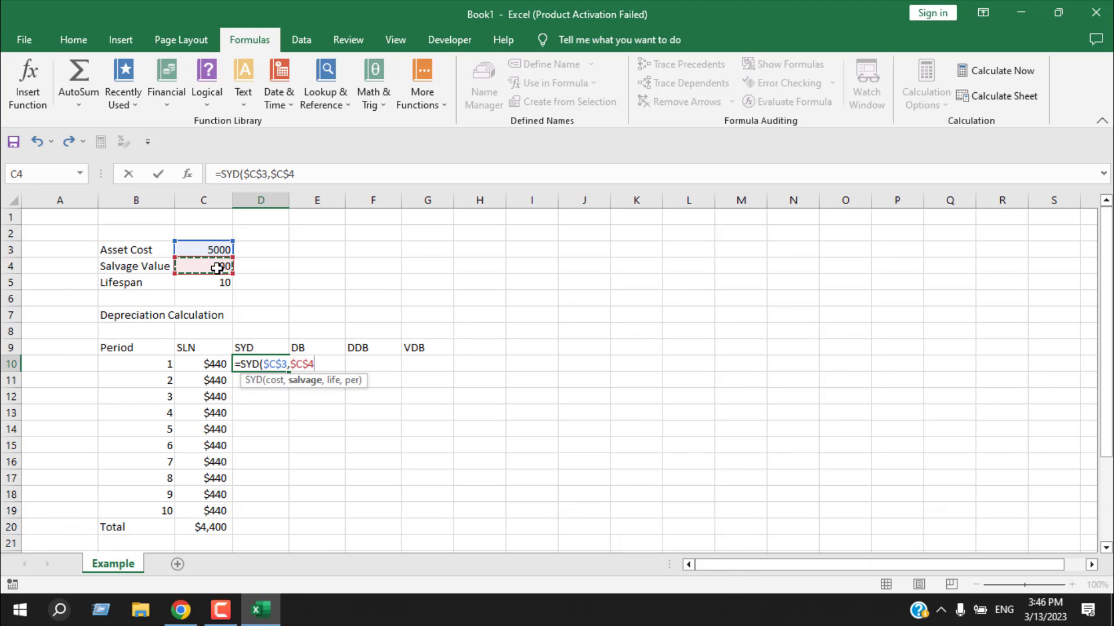
Add absolute life $C$5 and period B10 to complete =SYD, showing $800.
{"action": "type", "text": ","}
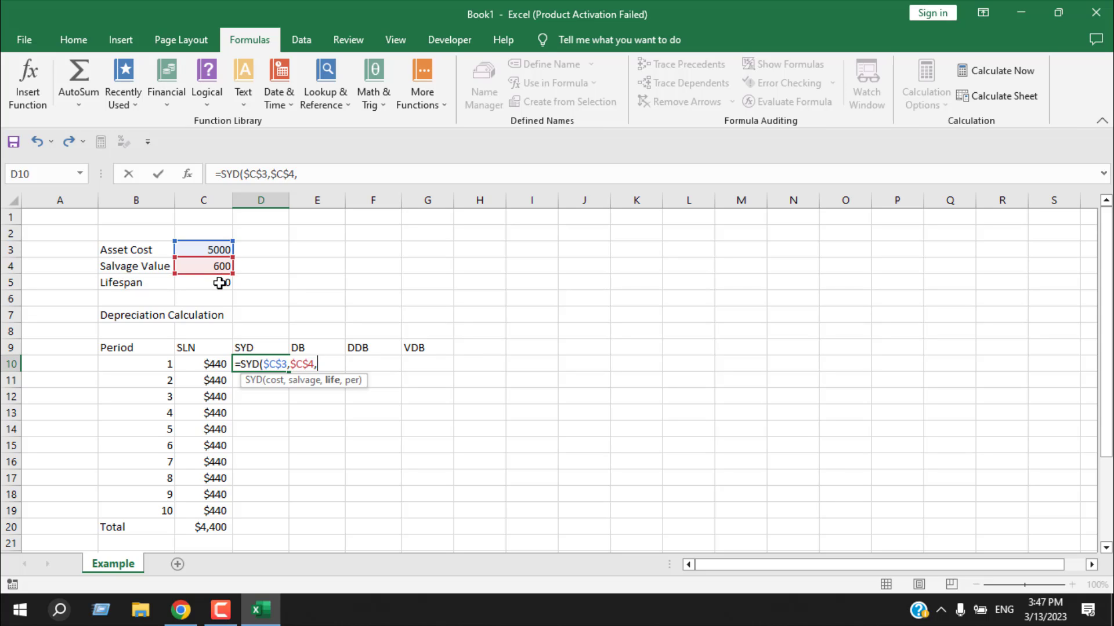
{"action": "left_click", "coordinate": [219, 283]}
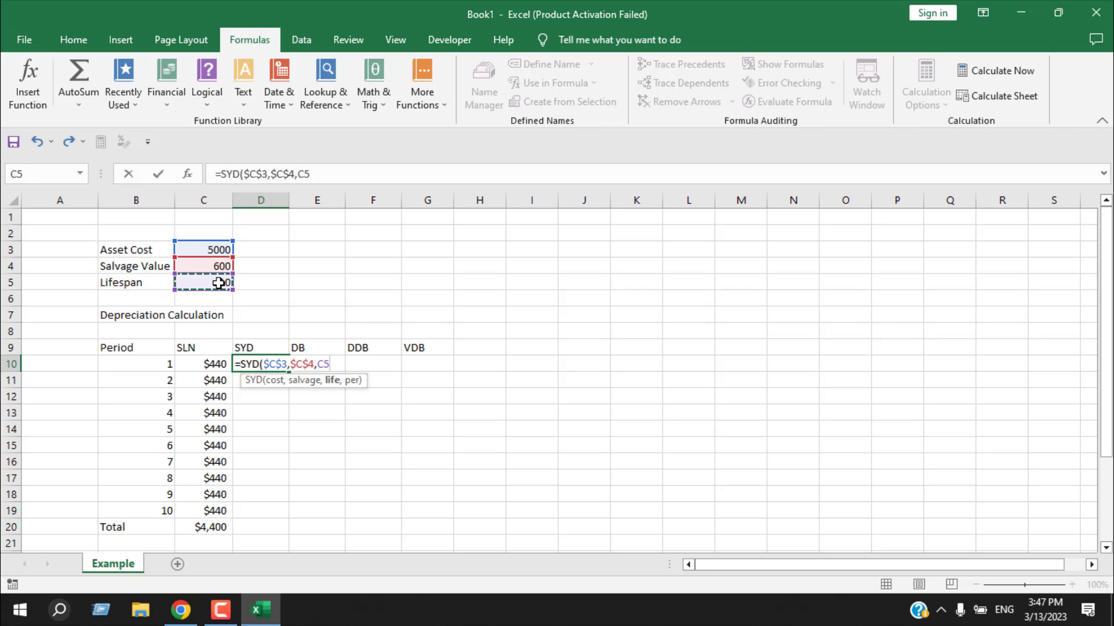
{"action": "key", "text": "F4"}
{"action": "type", "text": ","}
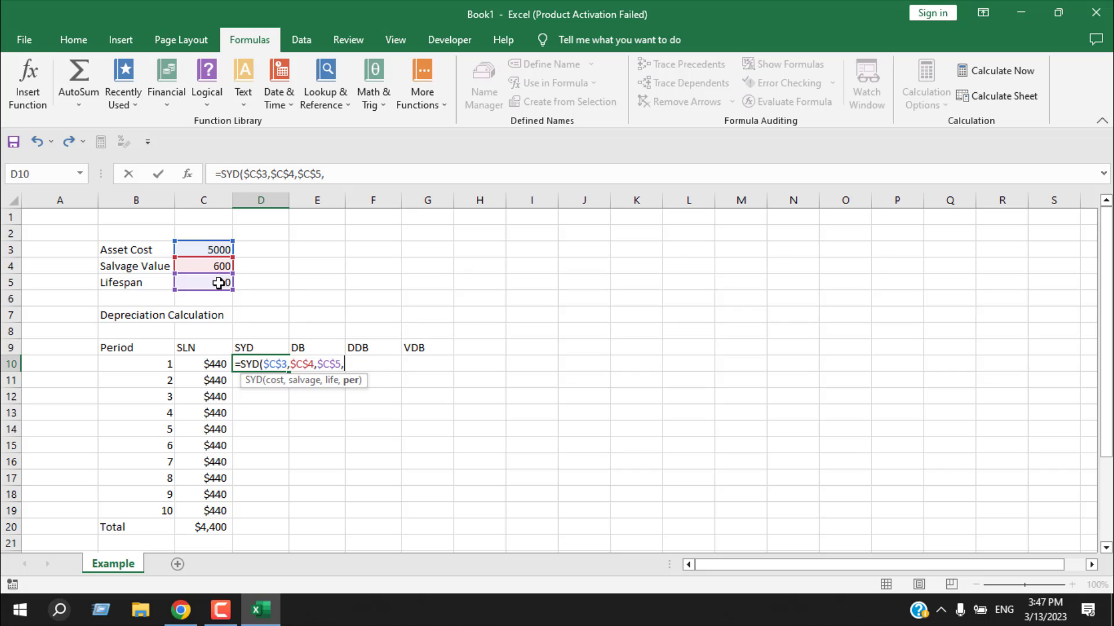
{"action": "left_click", "coordinate": [163, 365]}
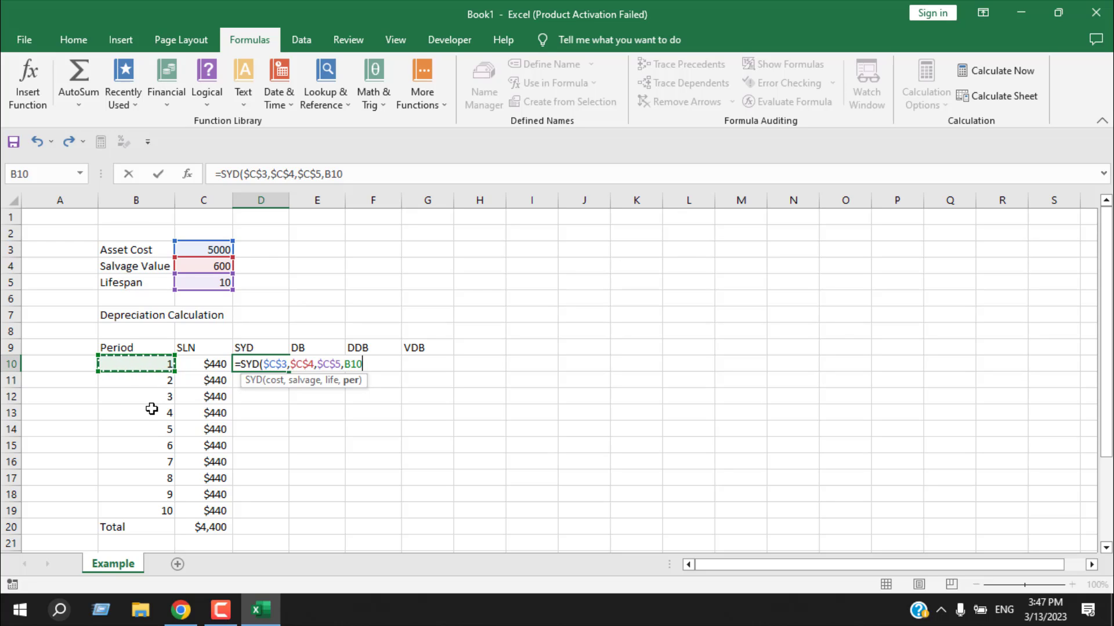
{"action": "type", "text": ")"}
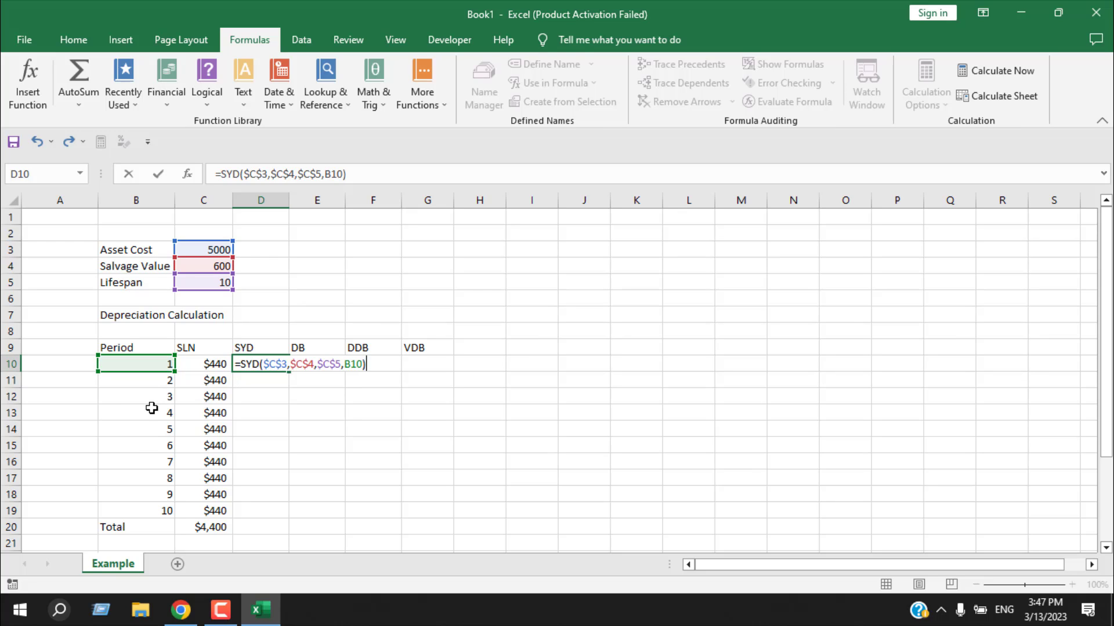
{"action": "key", "text": "Return"}
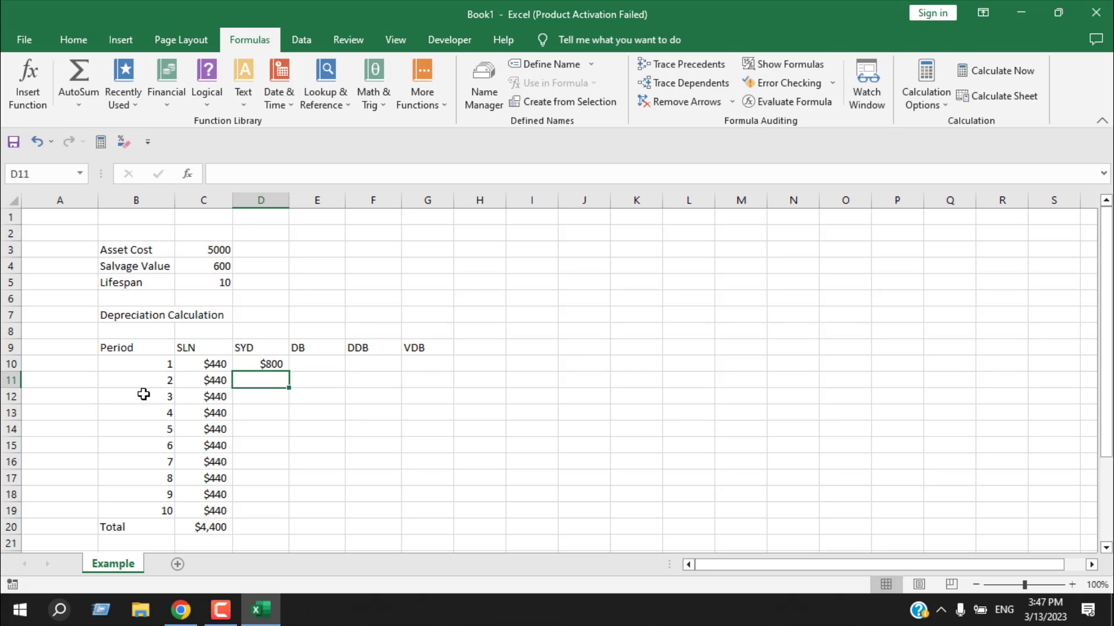
Copy the SYD formula from D10 down to D19 and verify the formulas, $800 to $80.
{"action": "left_click", "coordinate": [238, 363]}
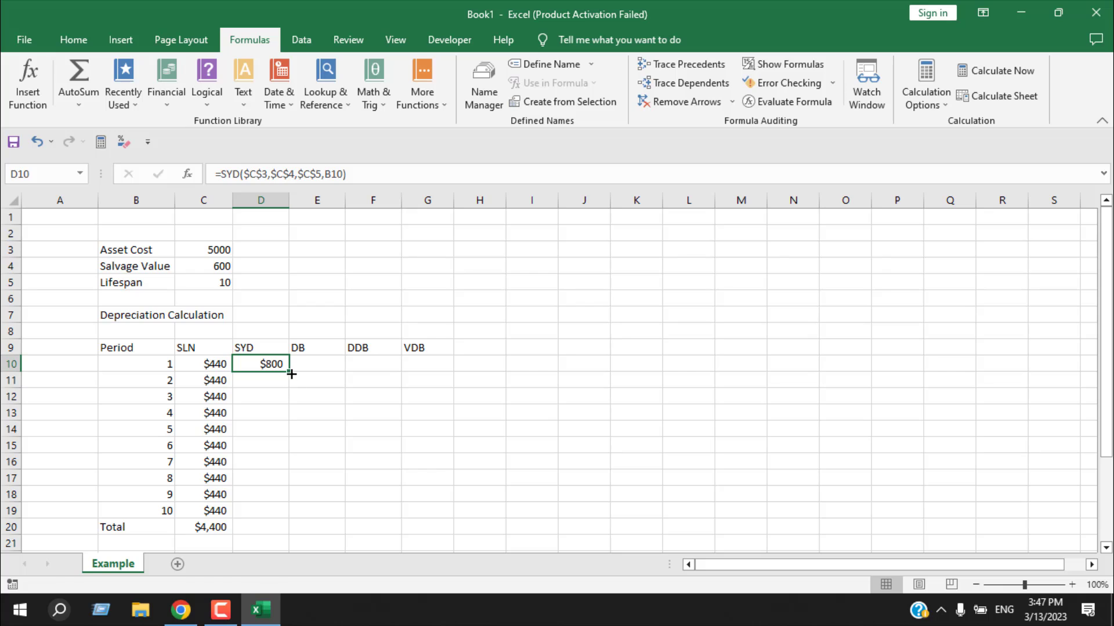
{"action": "left_click_drag", "start_coordinate": [288, 371], "coordinate": [281, 521]}
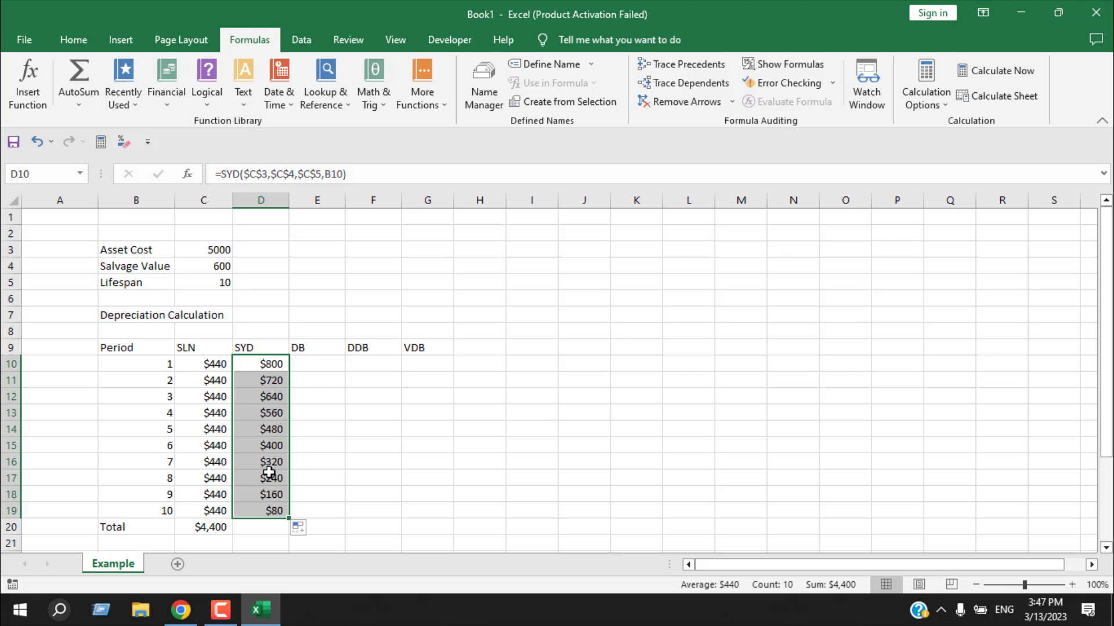
{"action": "left_click", "coordinate": [264, 511]}
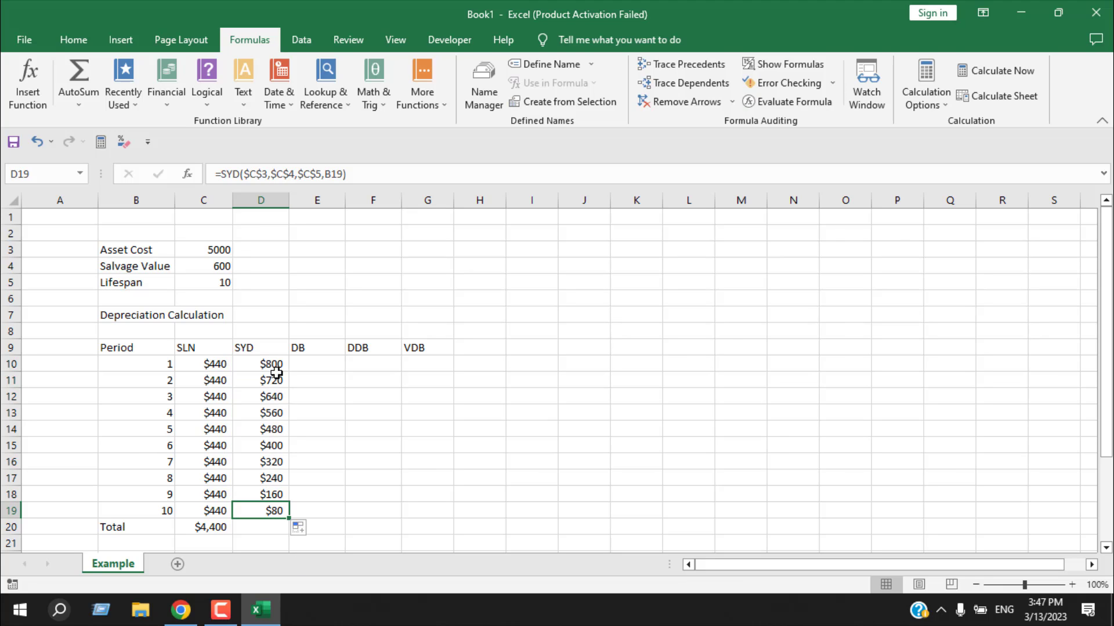
{"action": "scroll", "coordinate": [382, 401], "scroll_direction": "down", "scroll_amount": 1}
{"action": "scroll", "coordinate": [381, 401], "scroll_direction": "down", "scroll_amount": 1}
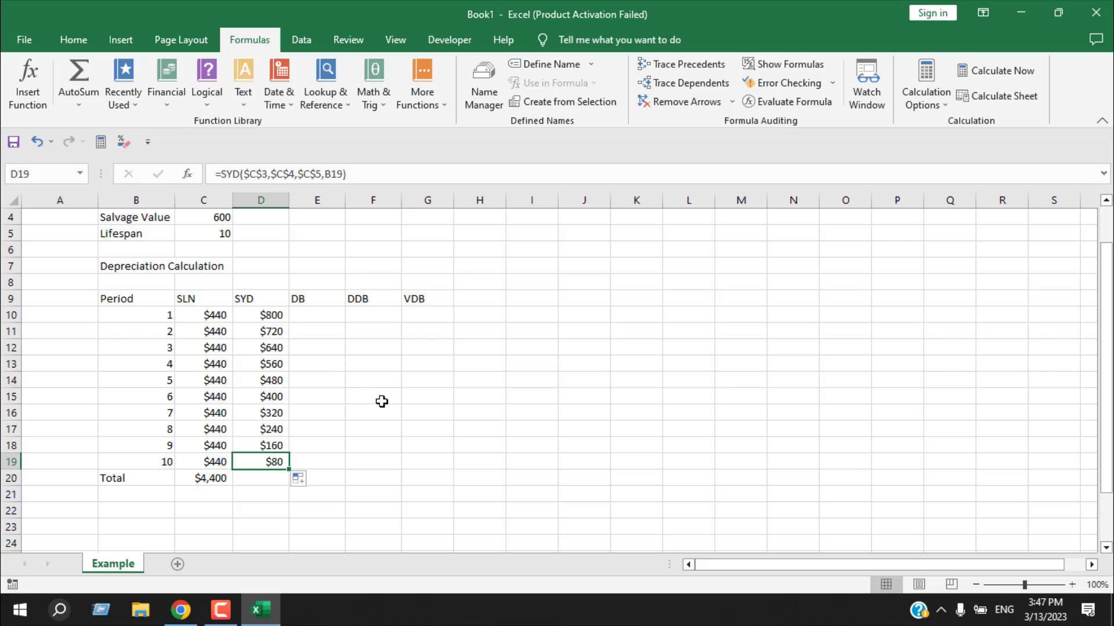
{"action": "left_click", "coordinate": [247, 315]}
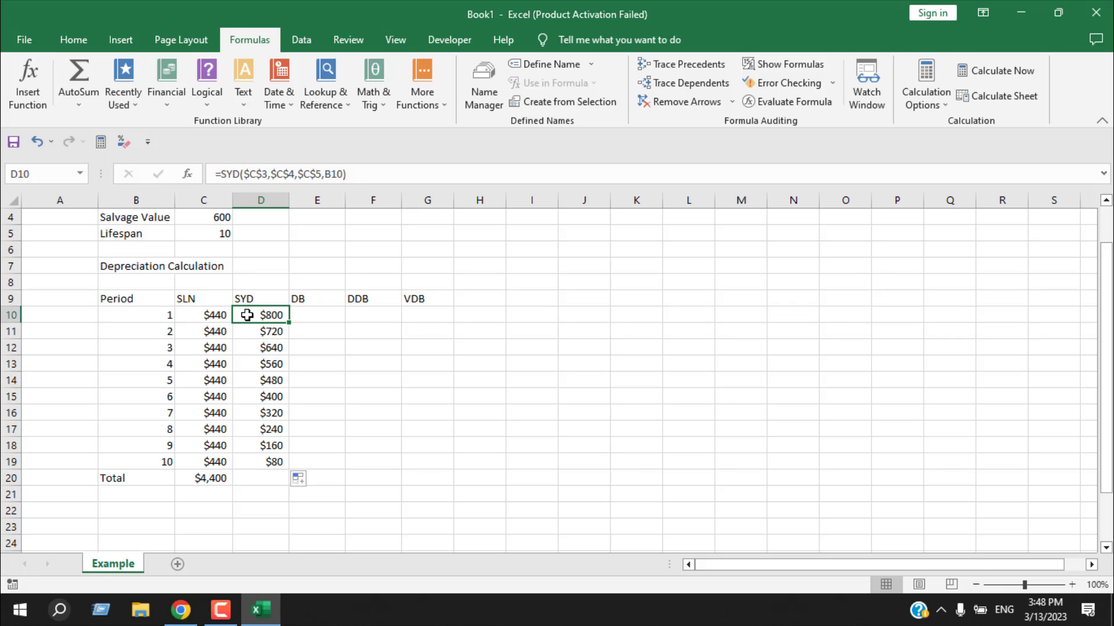
{"action": "left_click", "coordinate": [254, 465]}
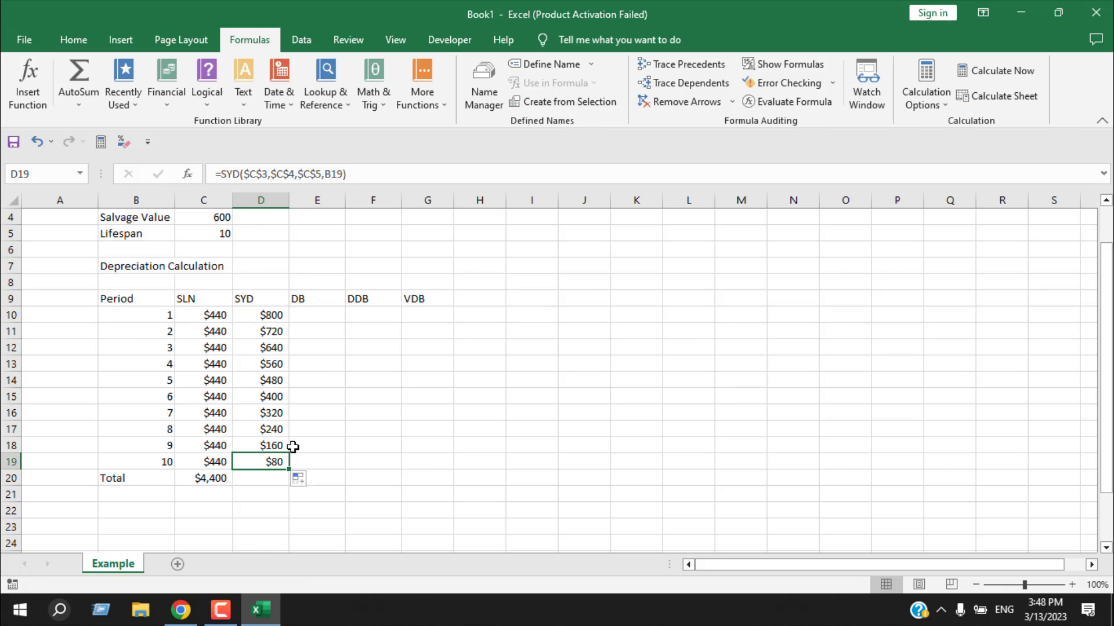
Copy the C20 total formula into D20, giving a $4,400 SYD total.
{"action": "left_click", "coordinate": [227, 480]}
{"action": "left_click_drag", "start_coordinate": [234, 489], "coordinate": [237, 488]}
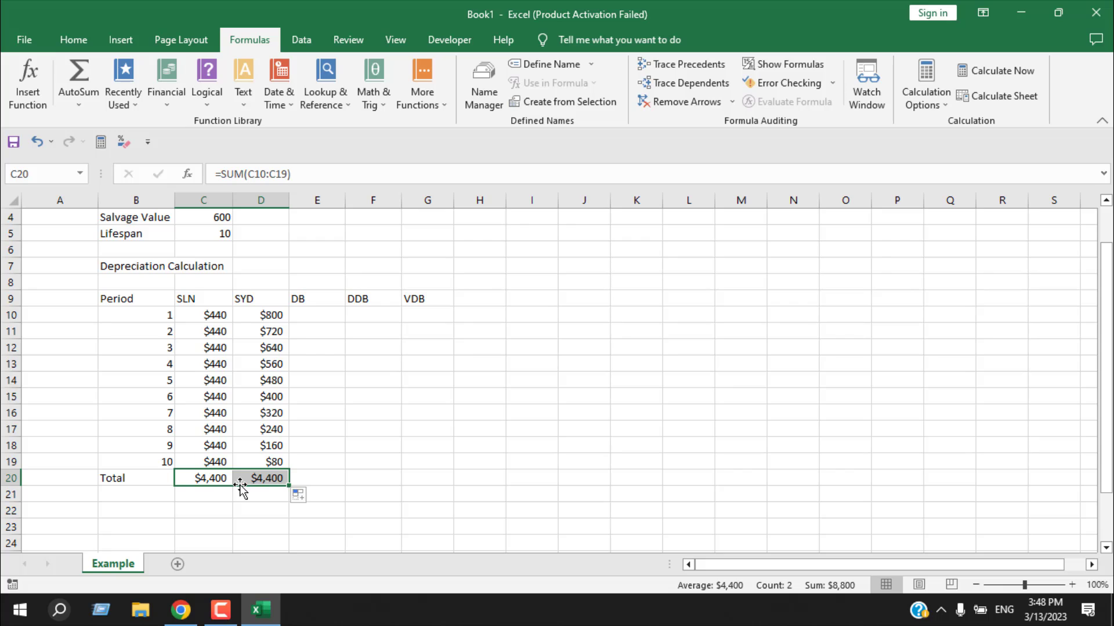
{"action": "left_click", "coordinate": [316, 311]}
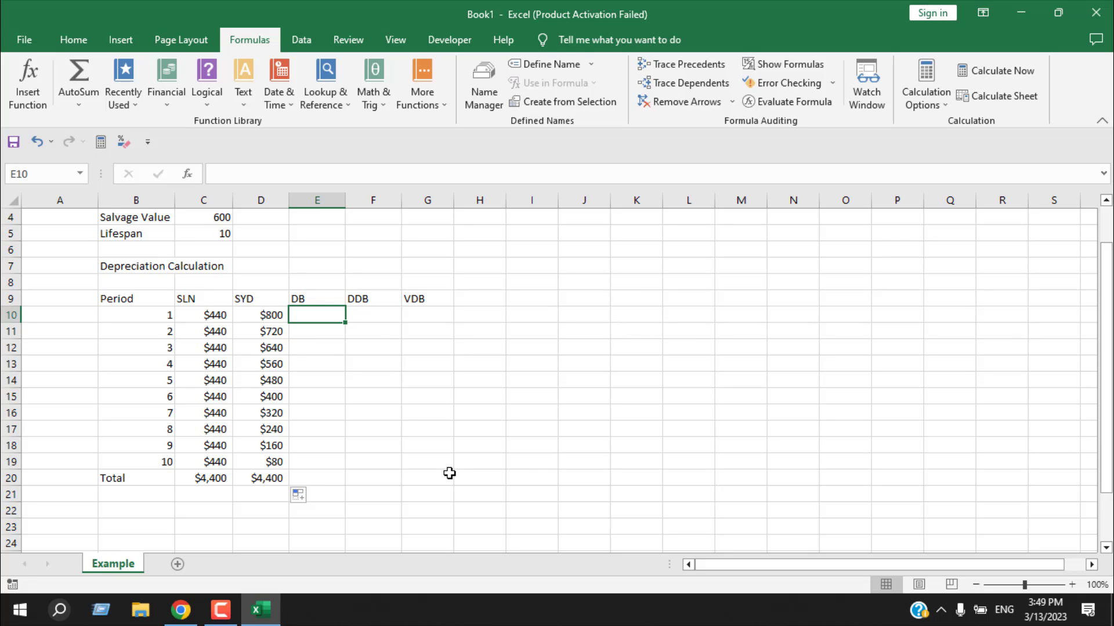
Start a DB formula in E10 with absolute cost $C$3 and salvage $C$4.
{"action": "type", "text": "="}
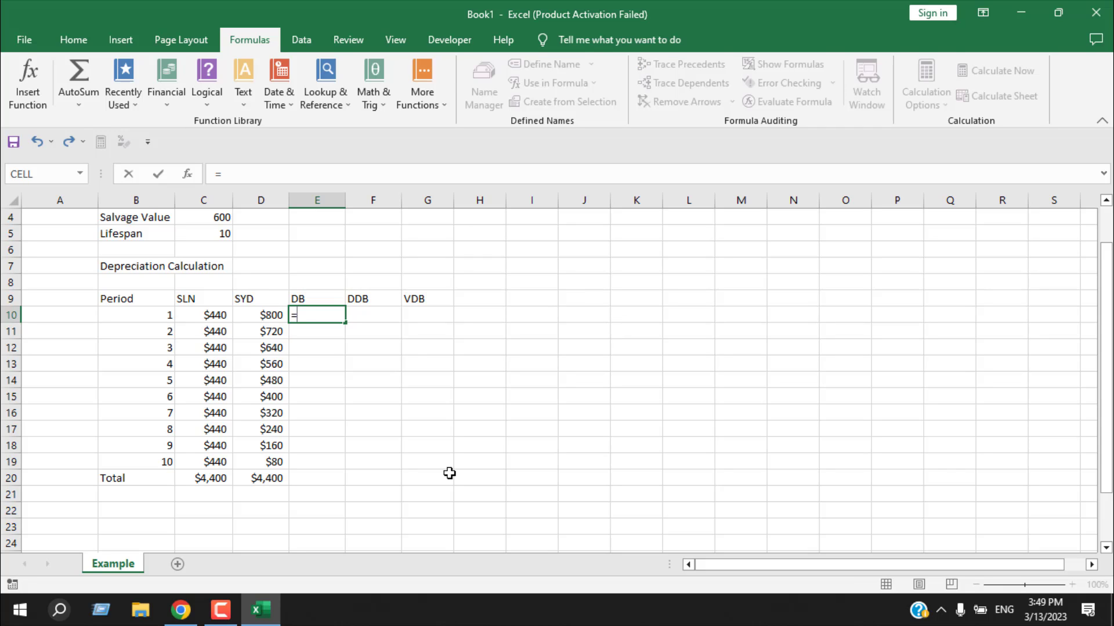
{"action": "type", "text": "db"}
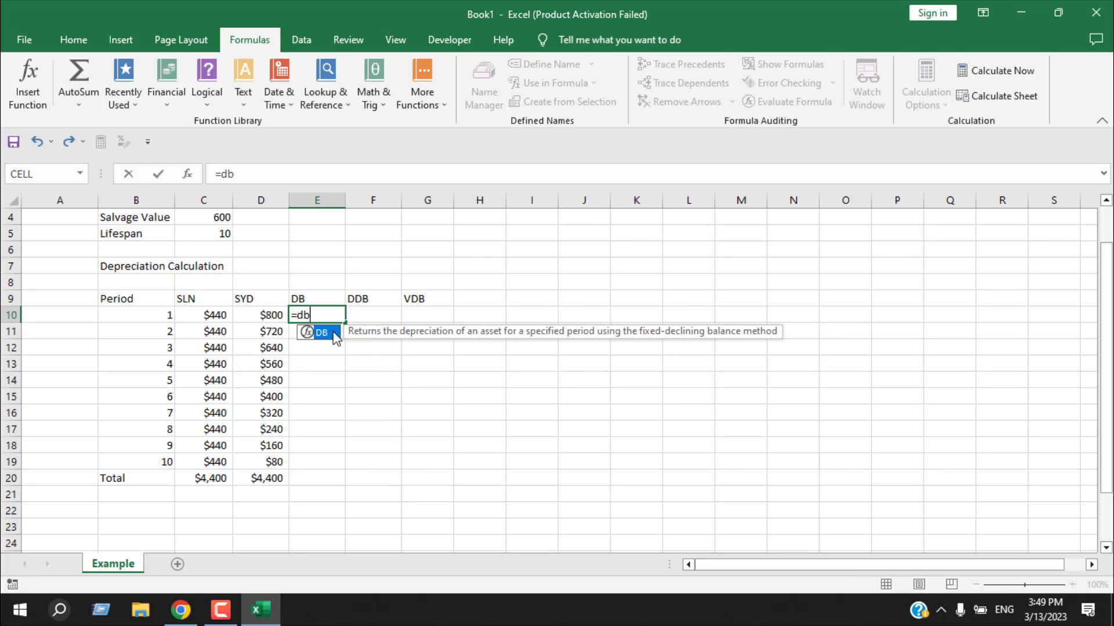
{"action": "double_click", "coordinate": [335, 338]}
{"action": "scroll", "coordinate": [348, 347], "scroll_direction": "up", "scroll_amount": 1}
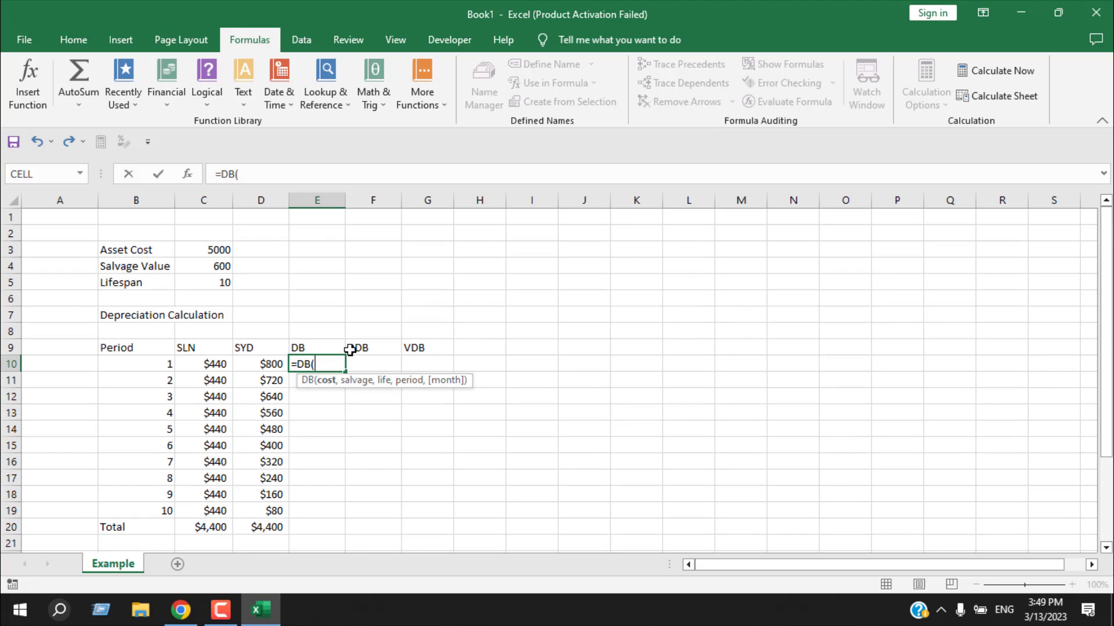
{"action": "left_click", "coordinate": [203, 249]}
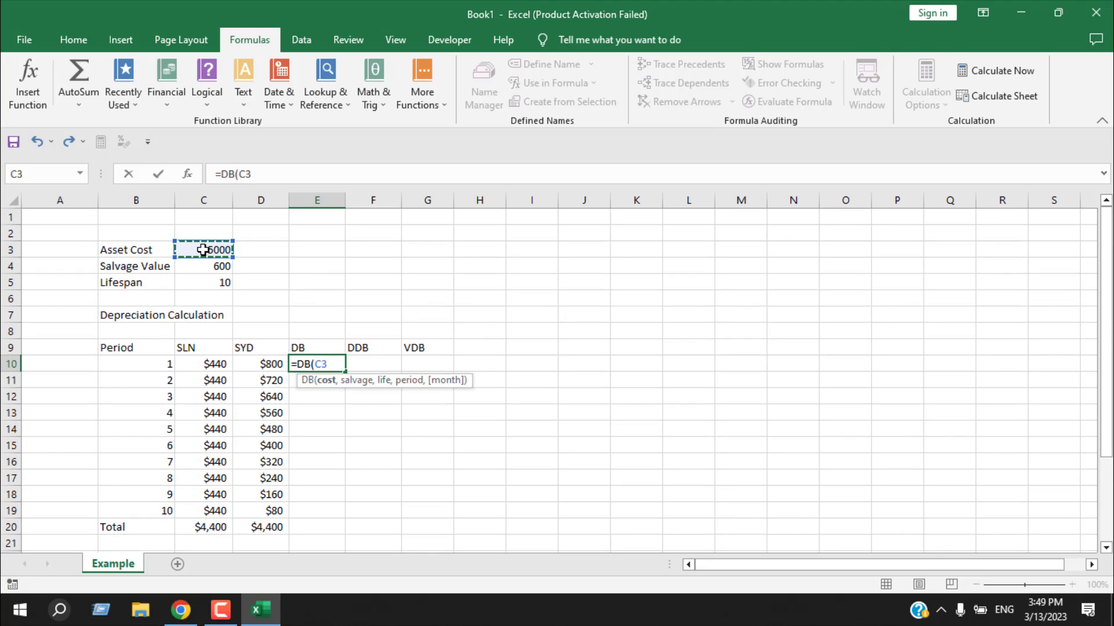
{"action": "key", "text": "F4"}
{"action": "type", "text": ","}
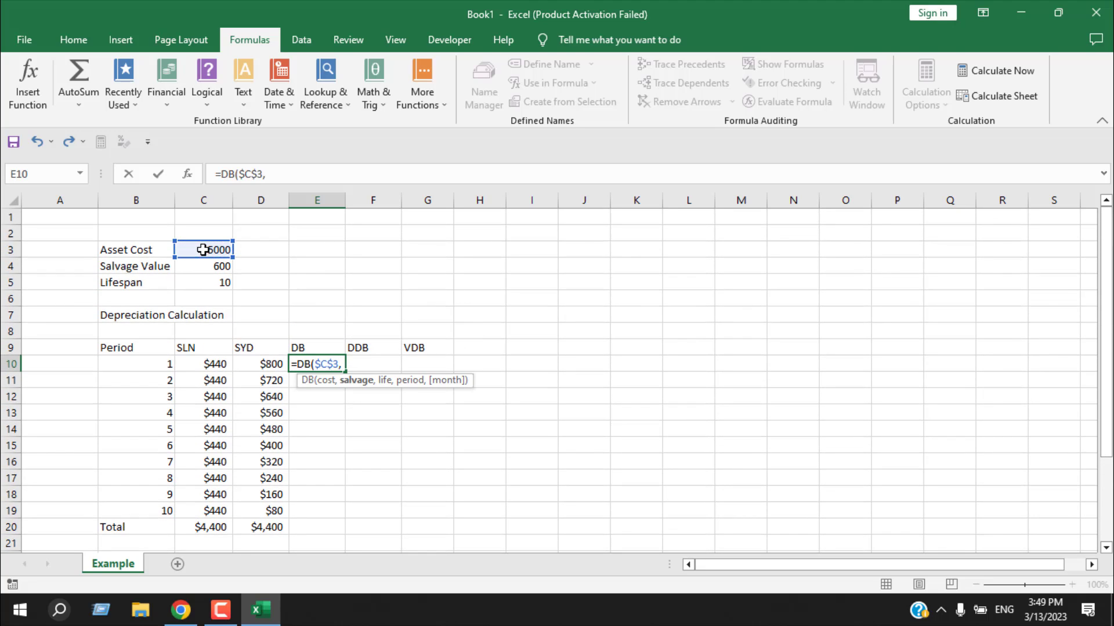
{"action": "left_click", "coordinate": [204, 265]}
{"action": "key", "text": "F4"}
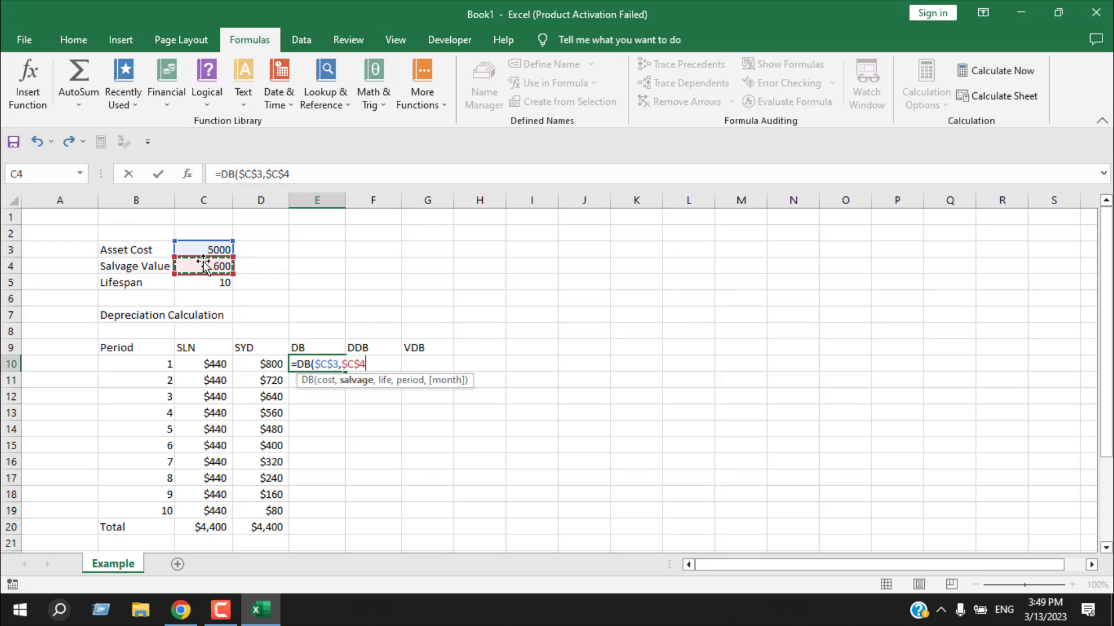
Add absolute life $C$5 and period B10 to complete =DB, showing $955.
{"action": "type", "text": ","}
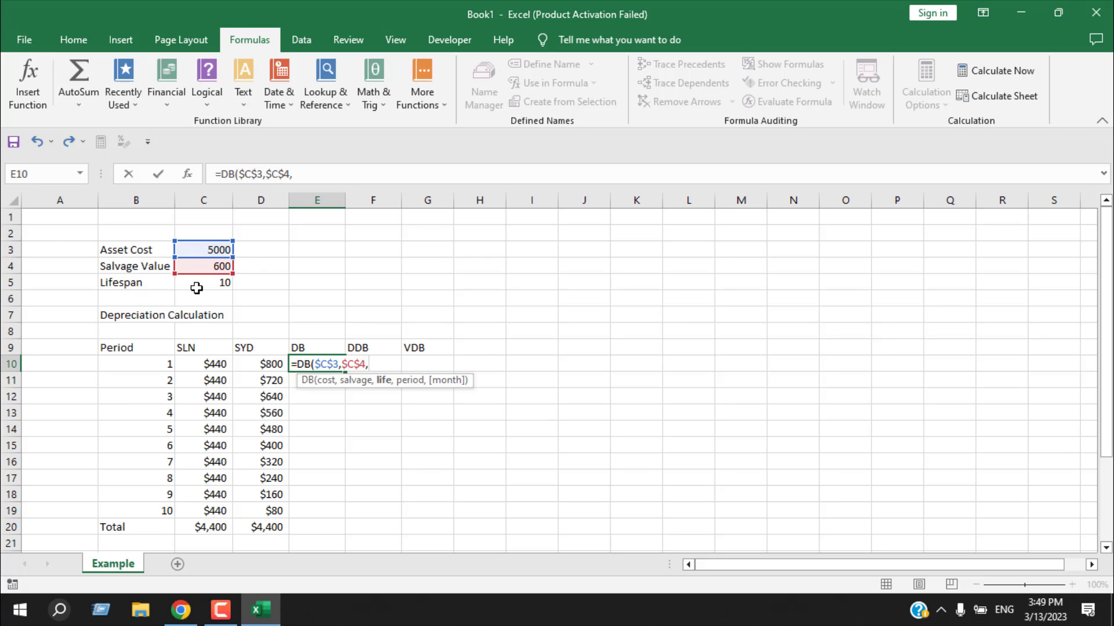
{"action": "left_click", "coordinate": [197, 284]}
{"action": "key", "text": "F4"}
{"action": "type", "text": ")"}
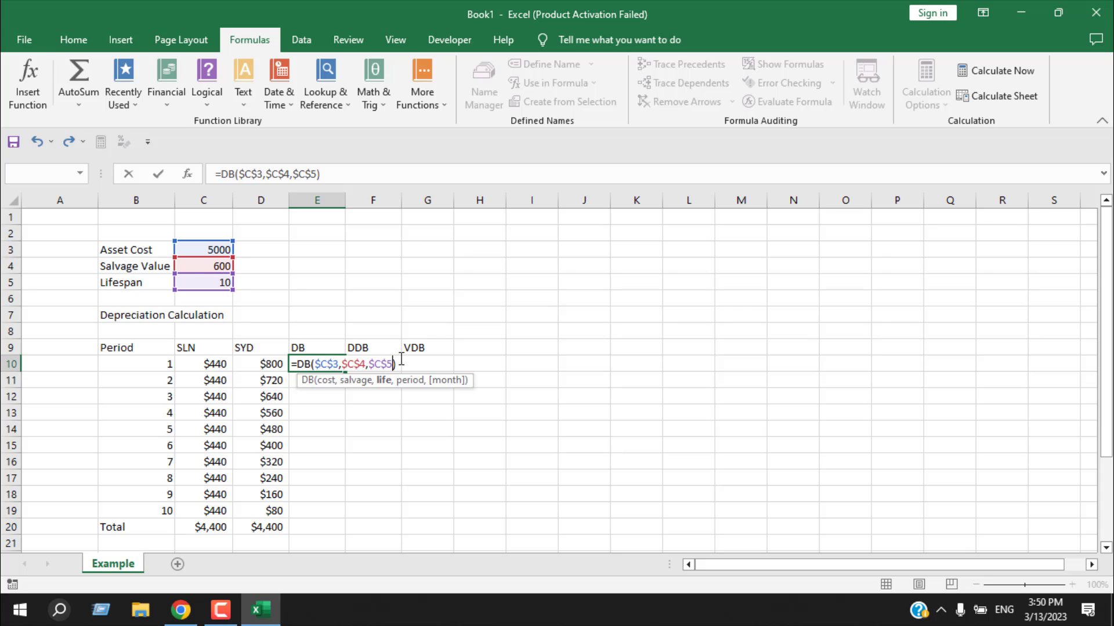
{"action": "type", "text": ","}
{"action": "left_click", "coordinate": [149, 364]}
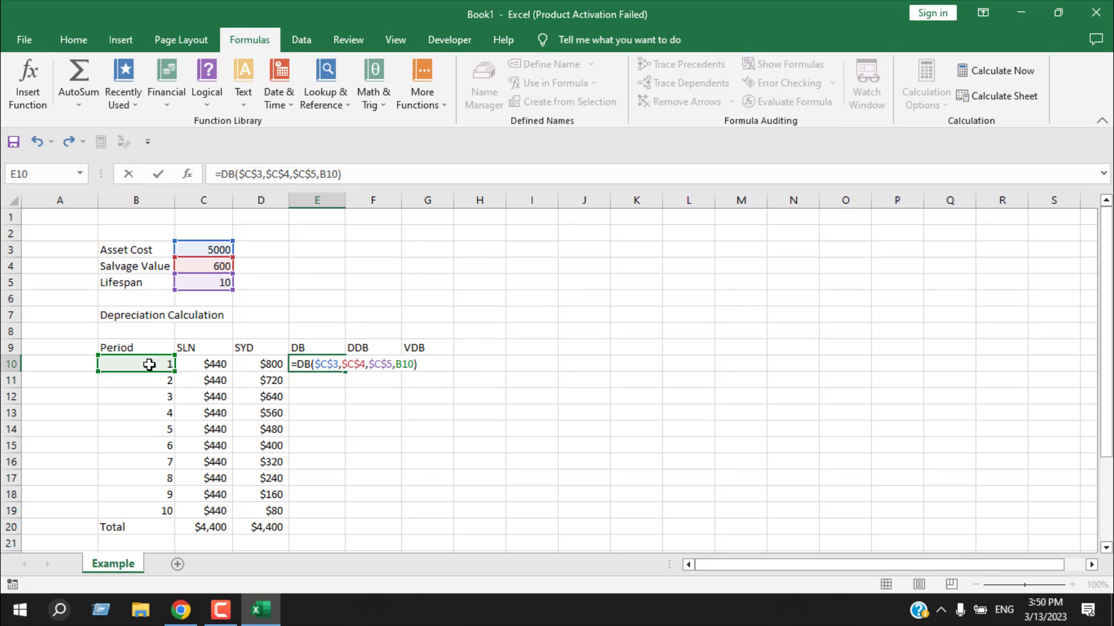
{"action": "key", "text": "Return"}
{"action": "left_click", "coordinate": [325, 364]}
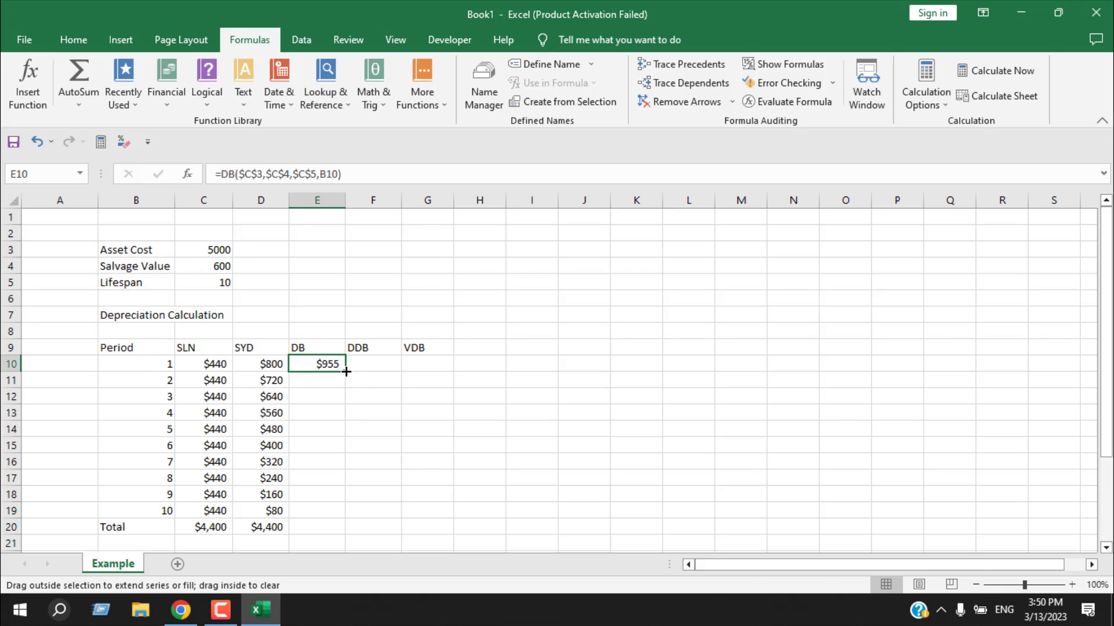
Fill the DB formula from E10 down to period 10 and check E19.
{"action": "double_click", "coordinate": [344, 369]}
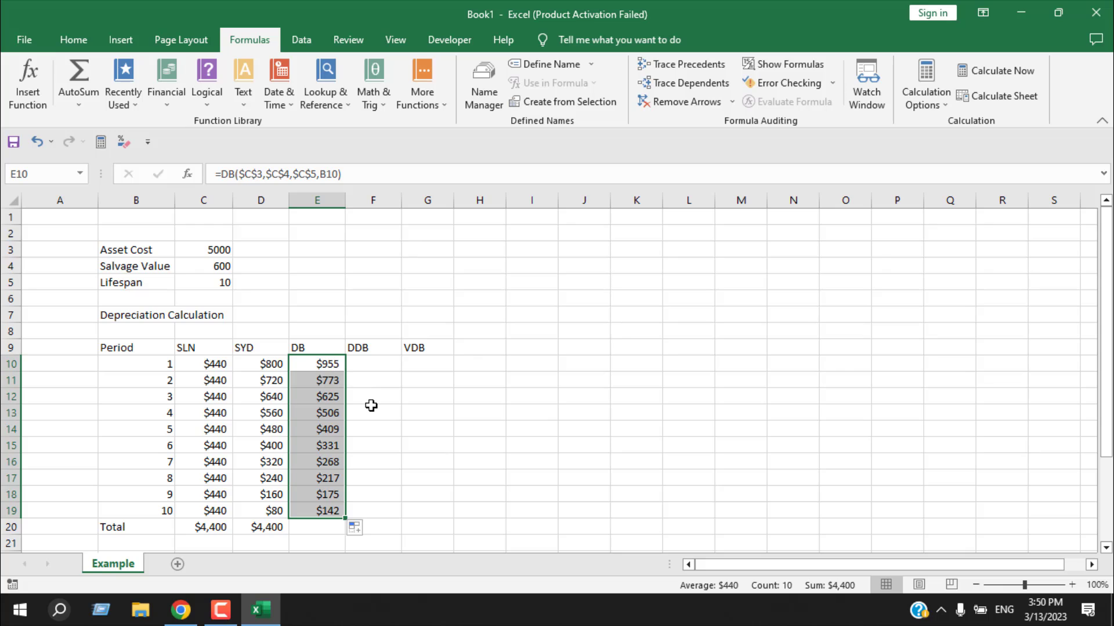
{"action": "left_click", "coordinate": [339, 367]}
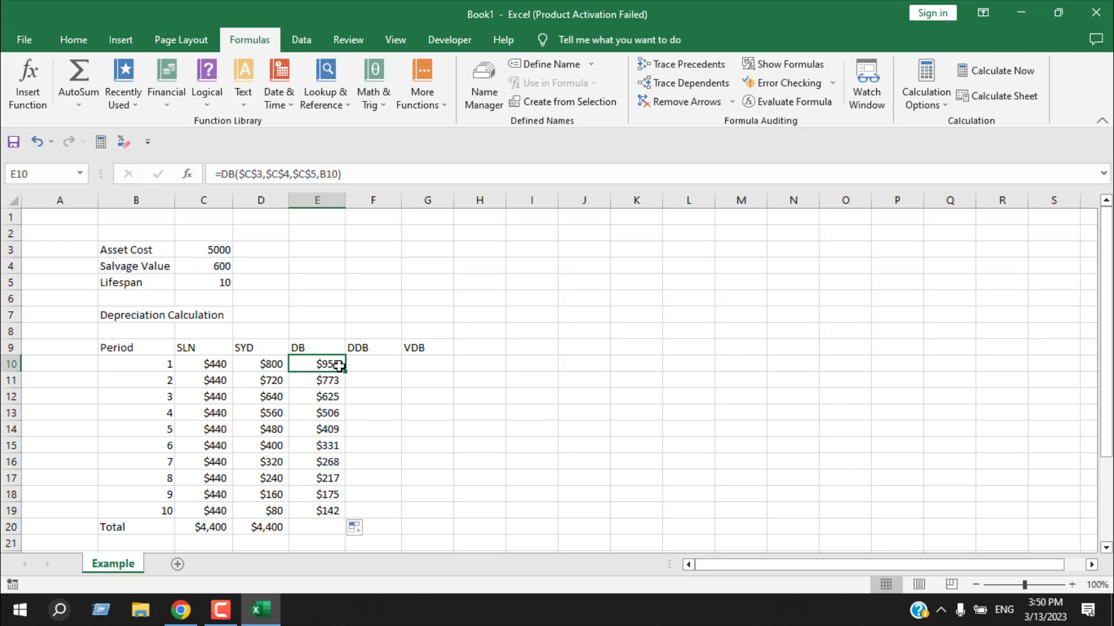
{"action": "left_click", "coordinate": [324, 513]}
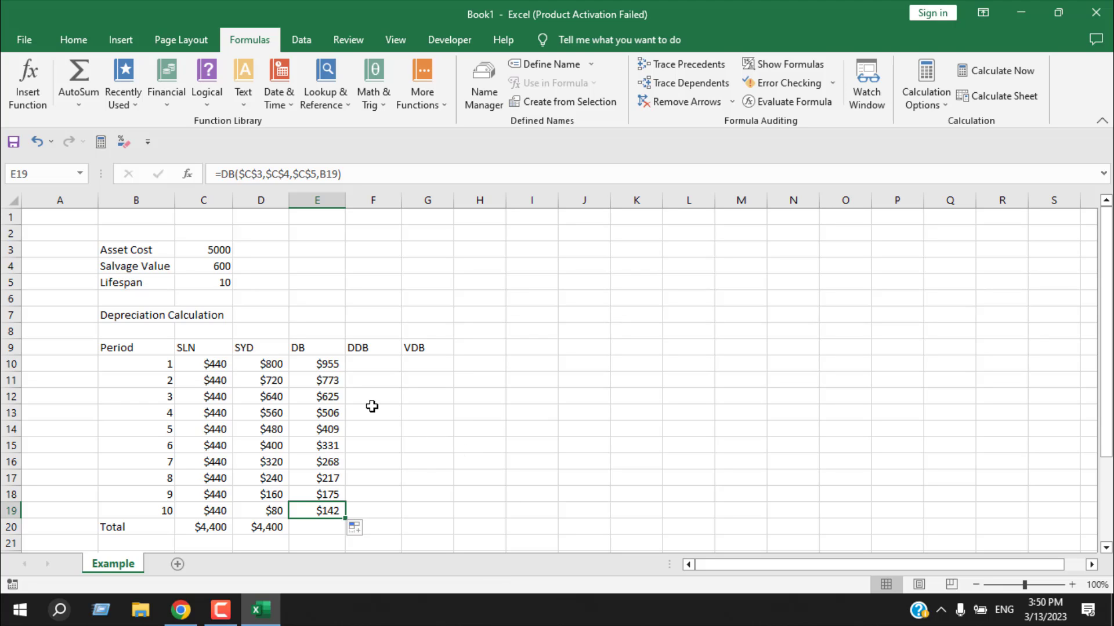
{"action": "scroll", "coordinate": [371, 407], "scroll_direction": "down", "scroll_amount": 1}
Copy the D20 total formula into E20, giving a $4,400 DB total.
{"action": "left_click", "coordinate": [264, 477]}
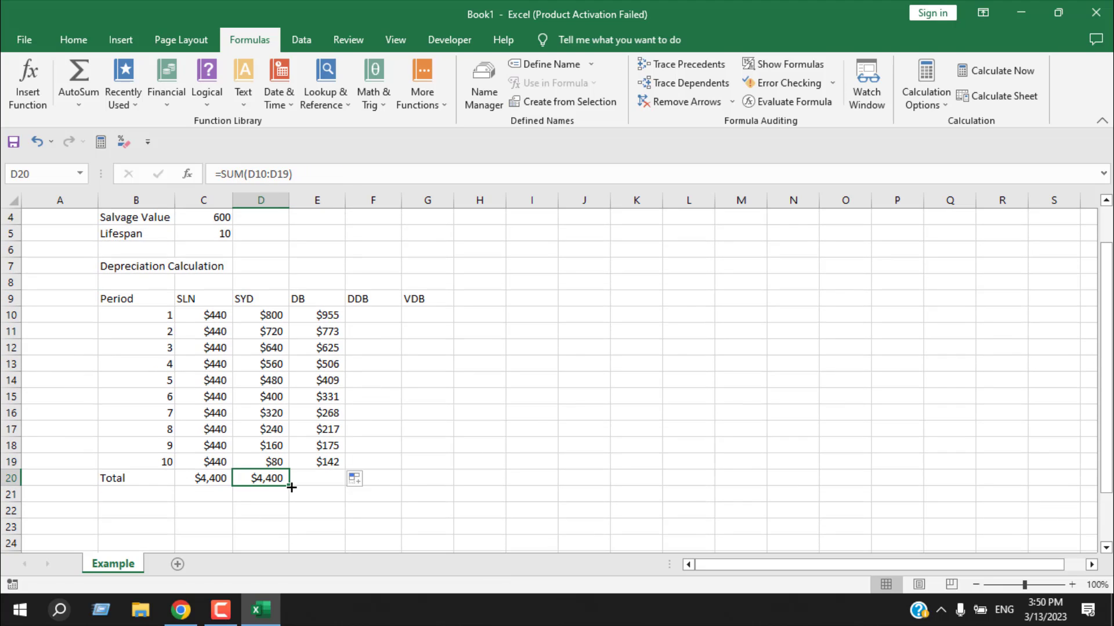
{"action": "left_click_drag", "start_coordinate": [291, 488], "coordinate": [344, 483]}
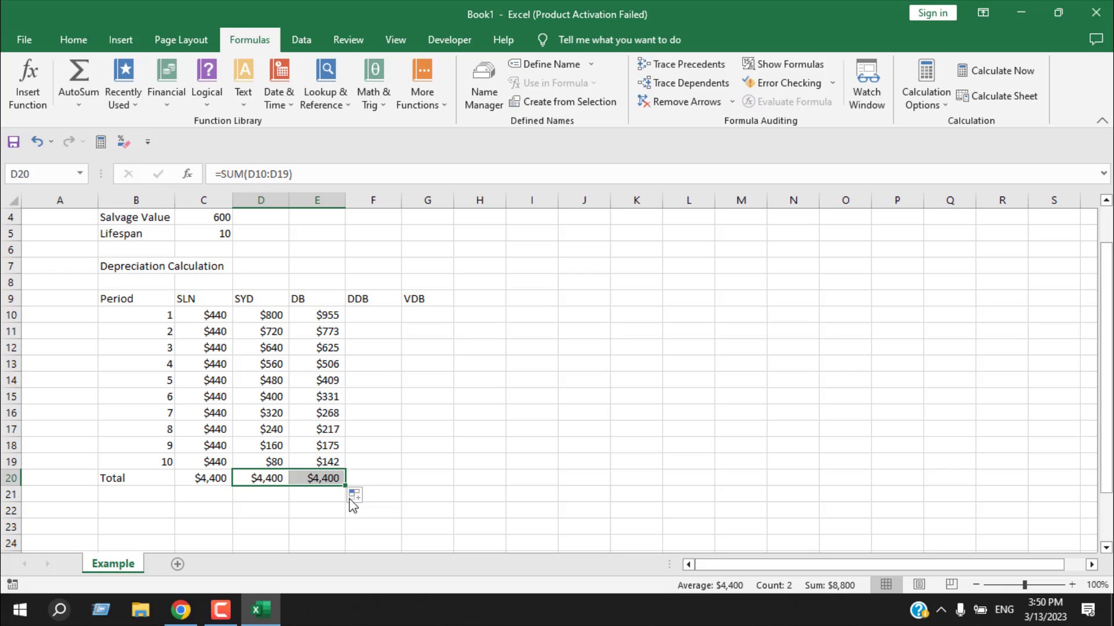
{"action": "left_click", "coordinate": [316, 477]}
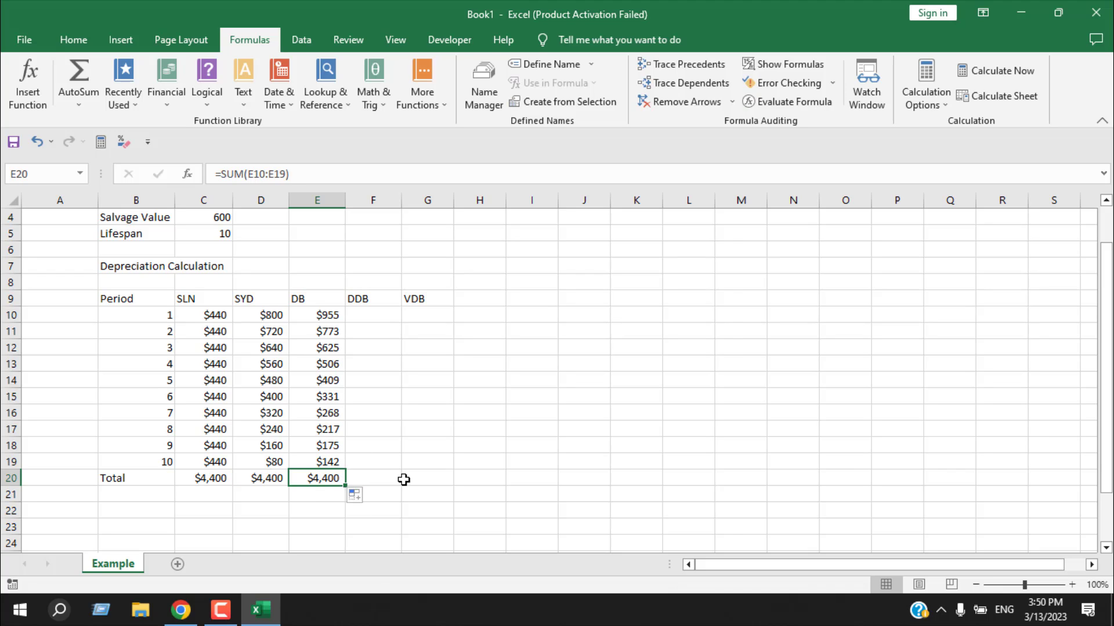
{"action": "scroll", "coordinate": [403, 480], "scroll_direction": "up", "scroll_amount": 1}
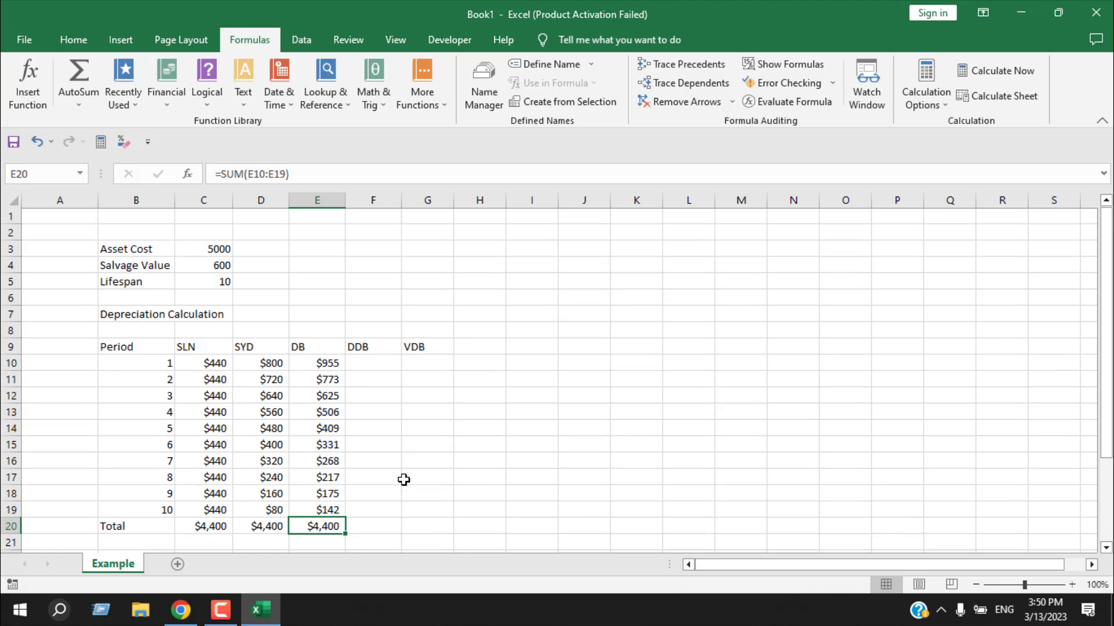
{"action": "left_click", "coordinate": [365, 364]}
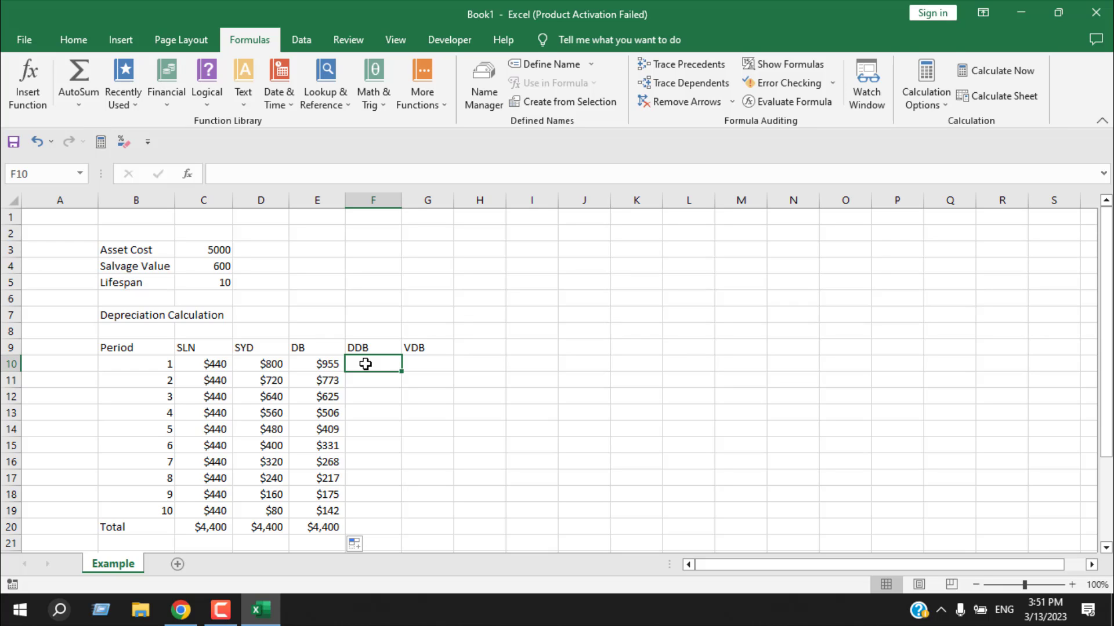
Start a DDB formula in F10 with absolute cost $C$3 and salvage $C$4.
{"action": "type", "text": "=ddd"}
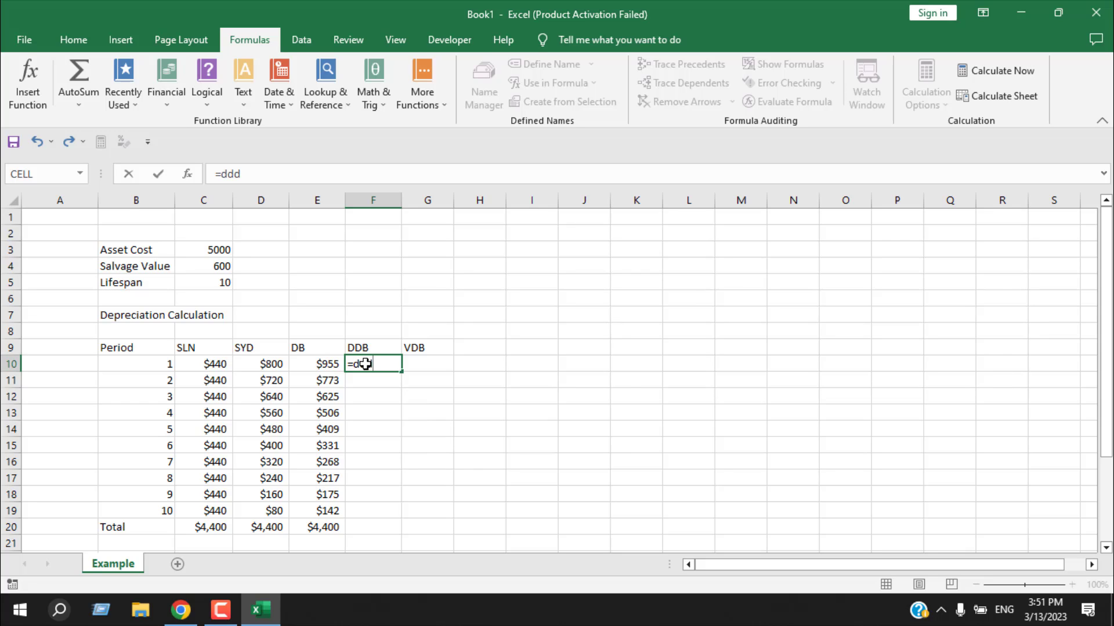
{"action": "key", "text": "Tab"}
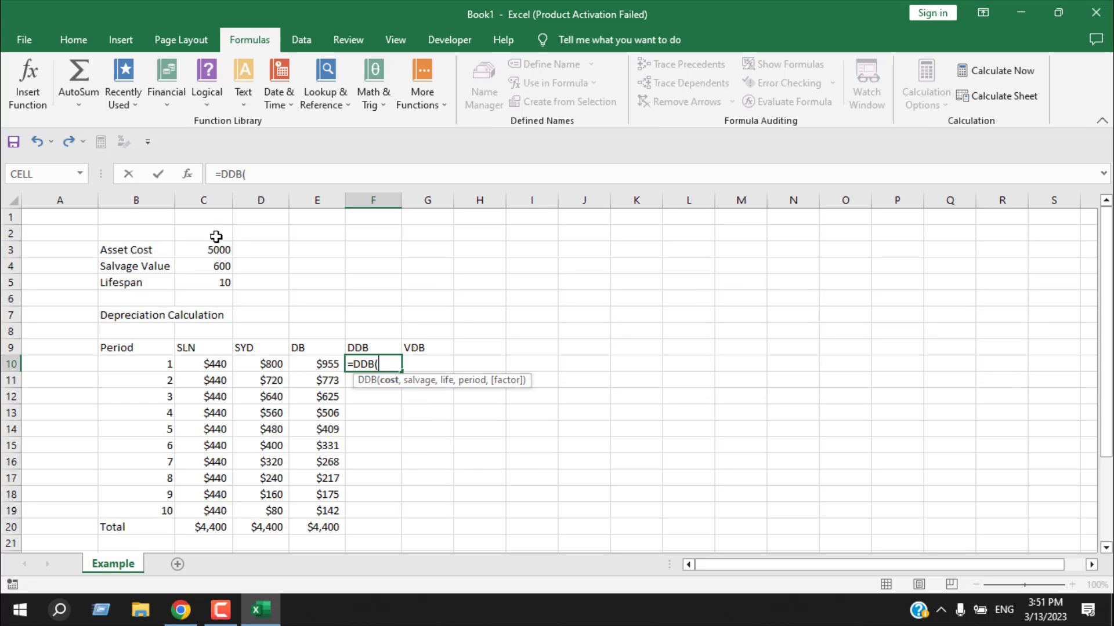
{"action": "left_click", "coordinate": [215, 249]}
{"action": "key", "text": "F4"}
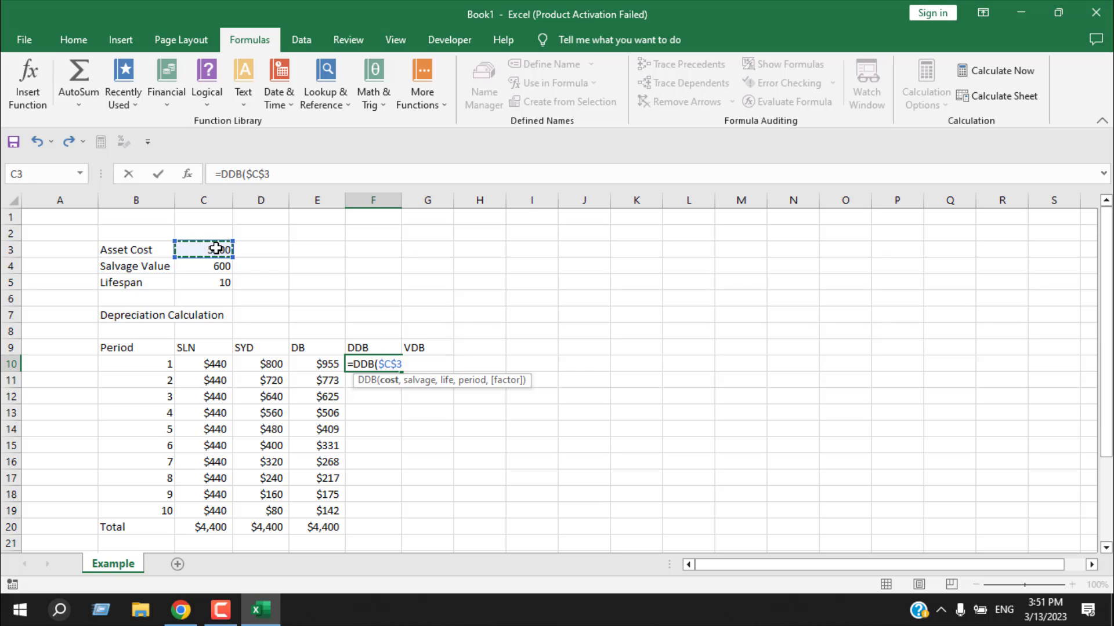
{"action": "type", "text": ","}
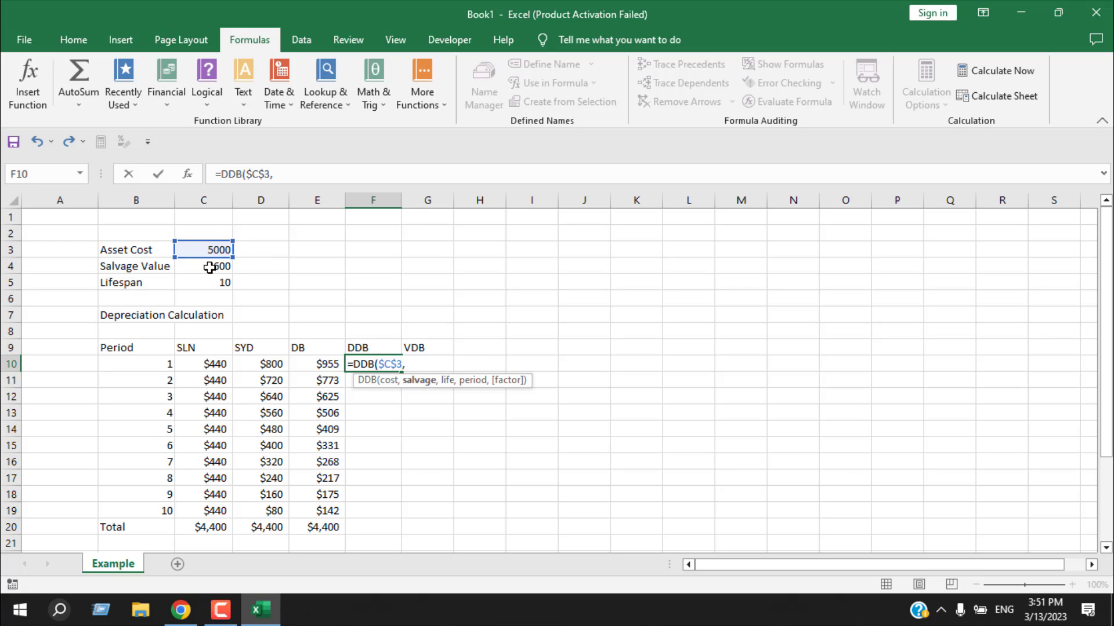
{"action": "left_click", "coordinate": [209, 267]}
{"action": "key", "text": "F4"}
Add absolute life $C$5 and period B10 to complete =DDB, showing $1,000.
{"action": "type", "text": ","}
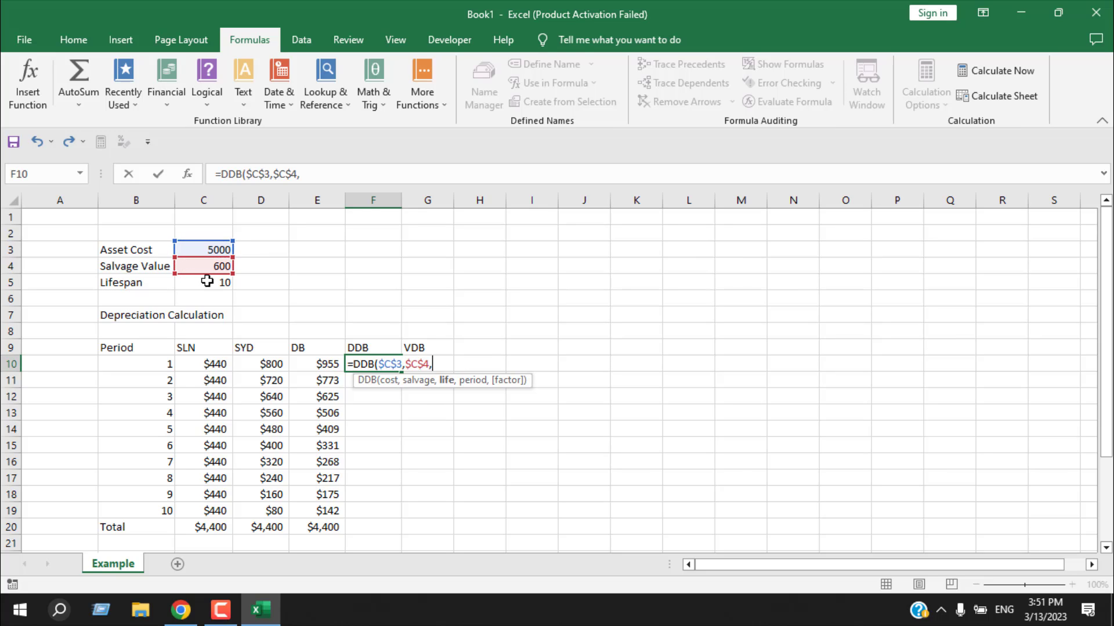
{"action": "left_click", "coordinate": [207, 282]}
{"action": "key", "text": "F4"}
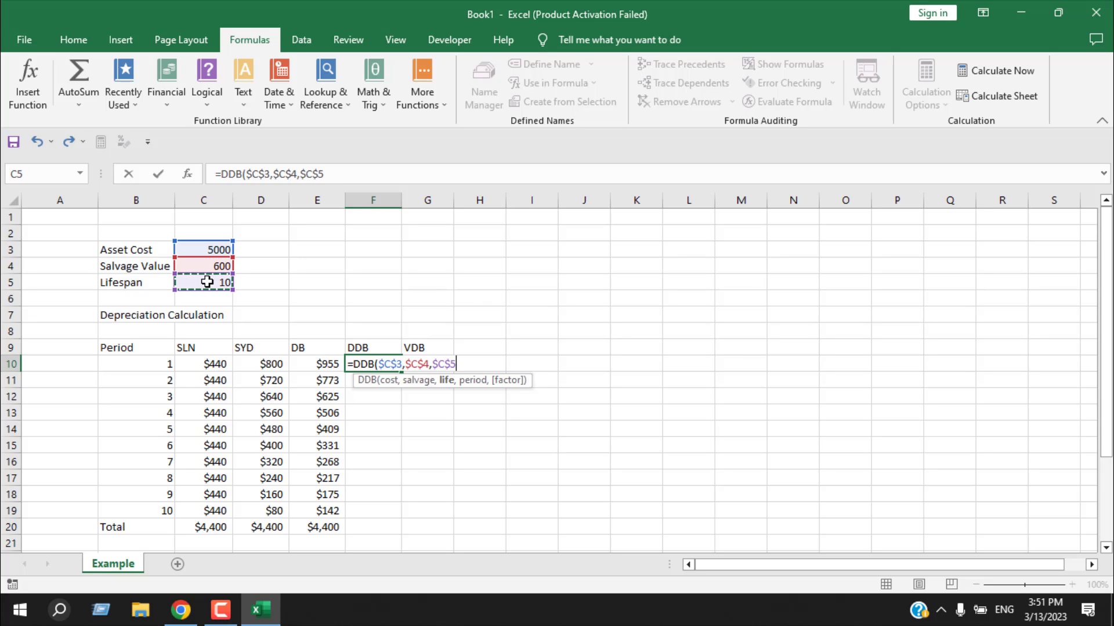
{"action": "type", "text": ","}
{"action": "left_click", "coordinate": [161, 362]}
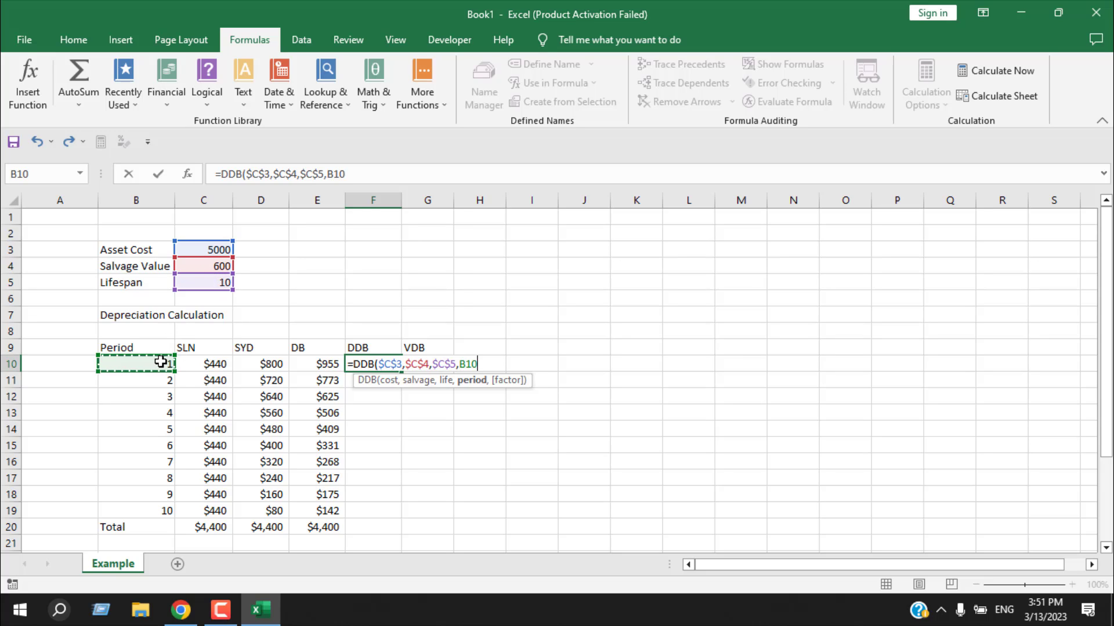
{"action": "type", "text": ")"}
{"action": "key", "text": "Return"}
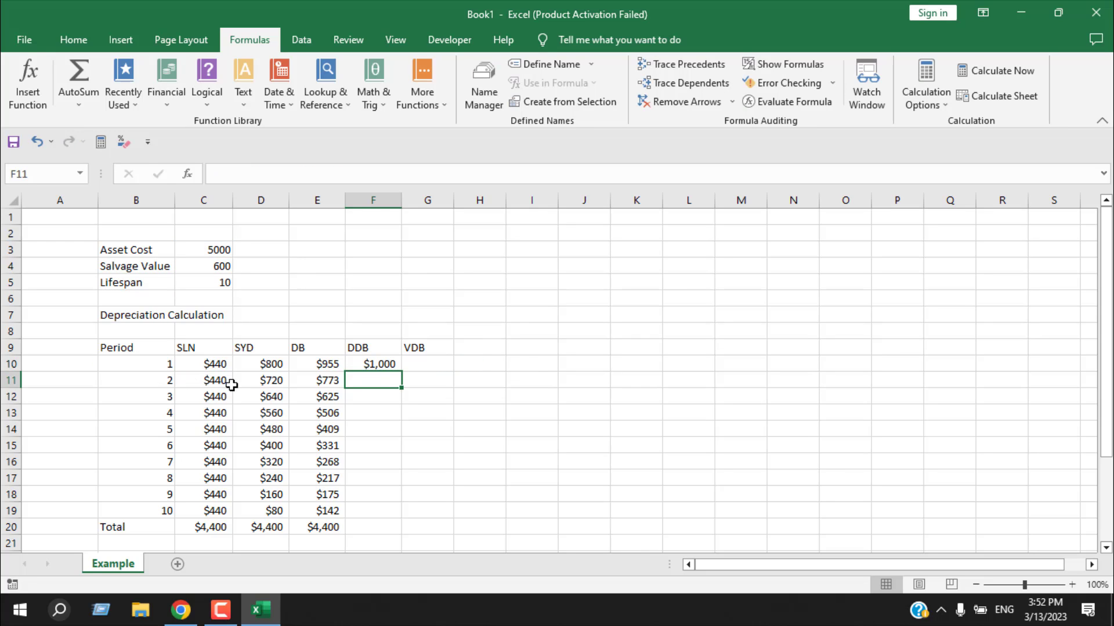
Fill DDB down to F19 ($1,000 to $71) and copy the E20 SUM into F20 for $4,400.
{"action": "left_click", "coordinate": [373, 362]}
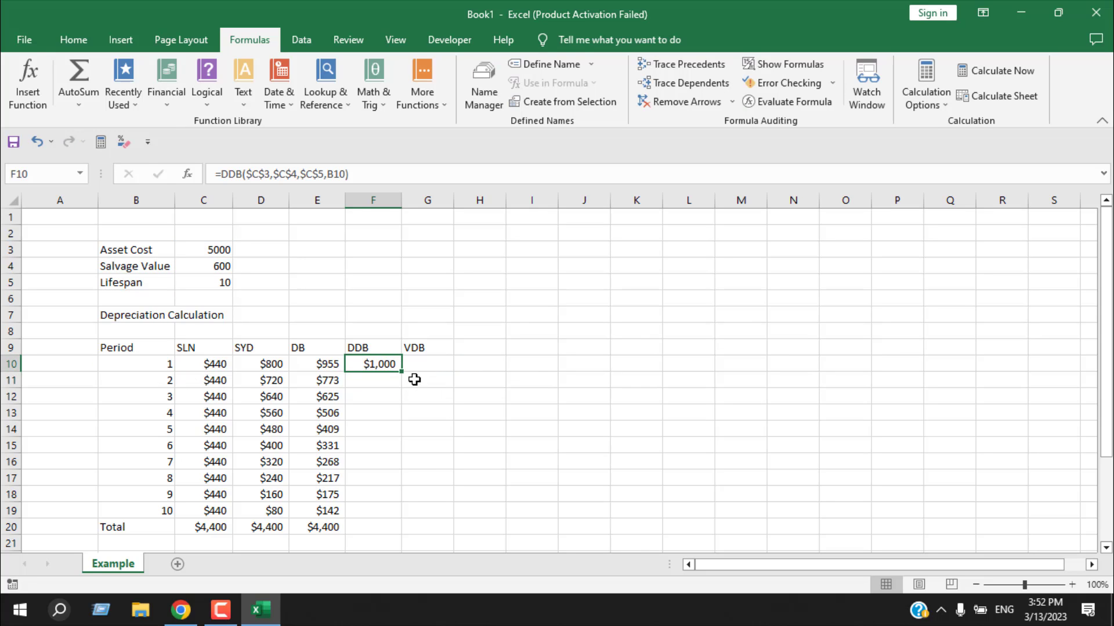
{"action": "left_click_drag", "start_coordinate": [406, 372], "coordinate": [405, 519]}
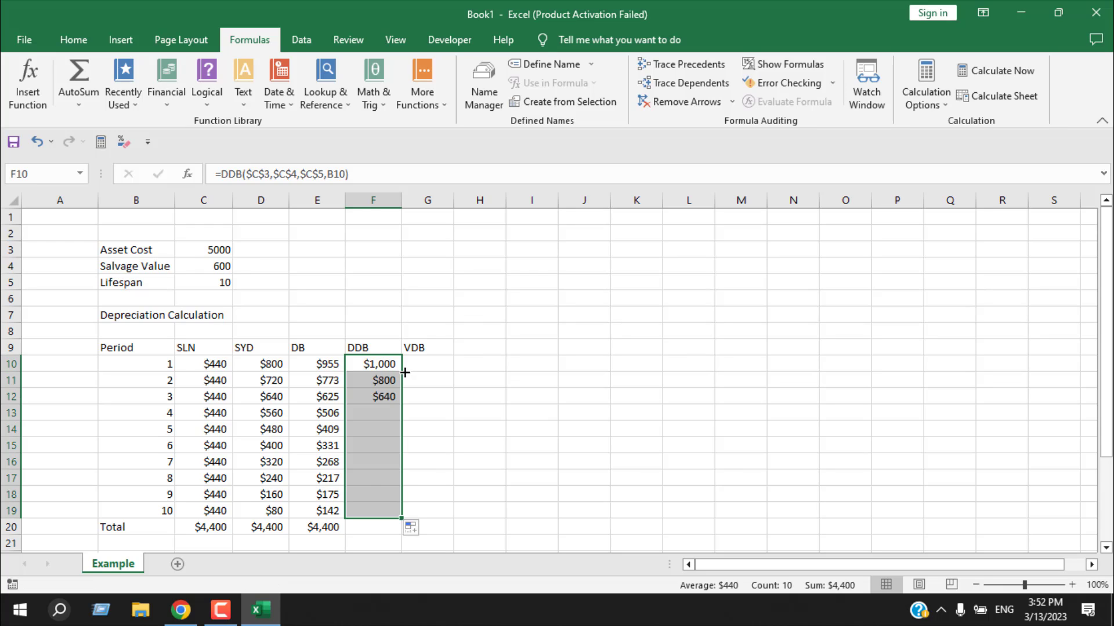
{"action": "left_click", "coordinate": [376, 528]}
{"action": "left_click", "coordinate": [317, 527]}
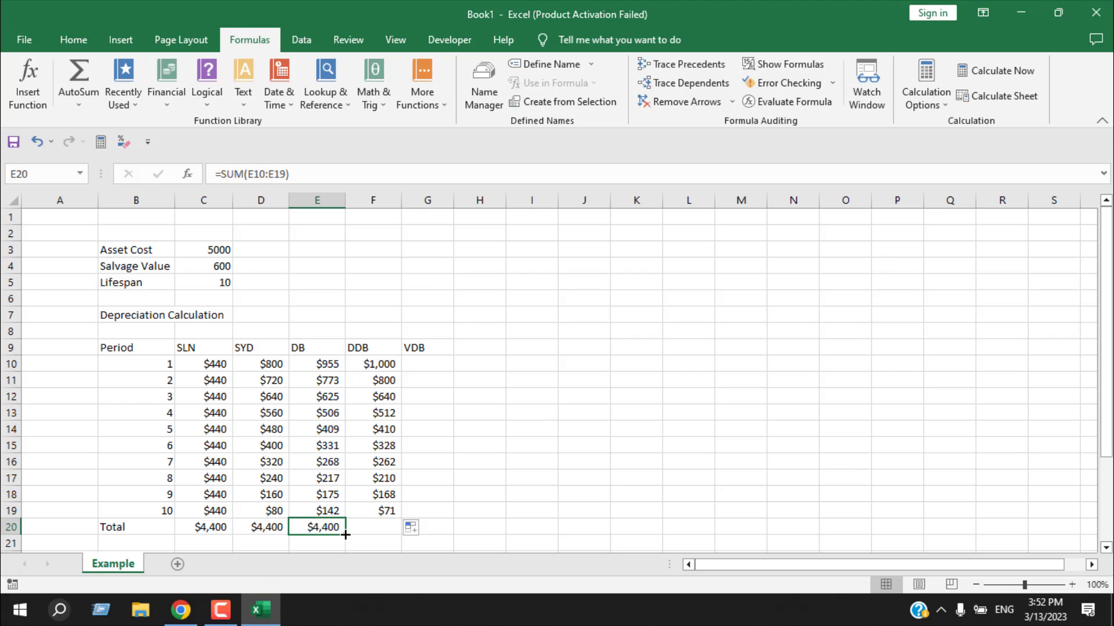
{"action": "left_click_drag", "start_coordinate": [345, 535], "coordinate": [400, 529]}
{"action": "scroll", "coordinate": [563, 471], "scroll_direction": "down", "scroll_amount": 1}
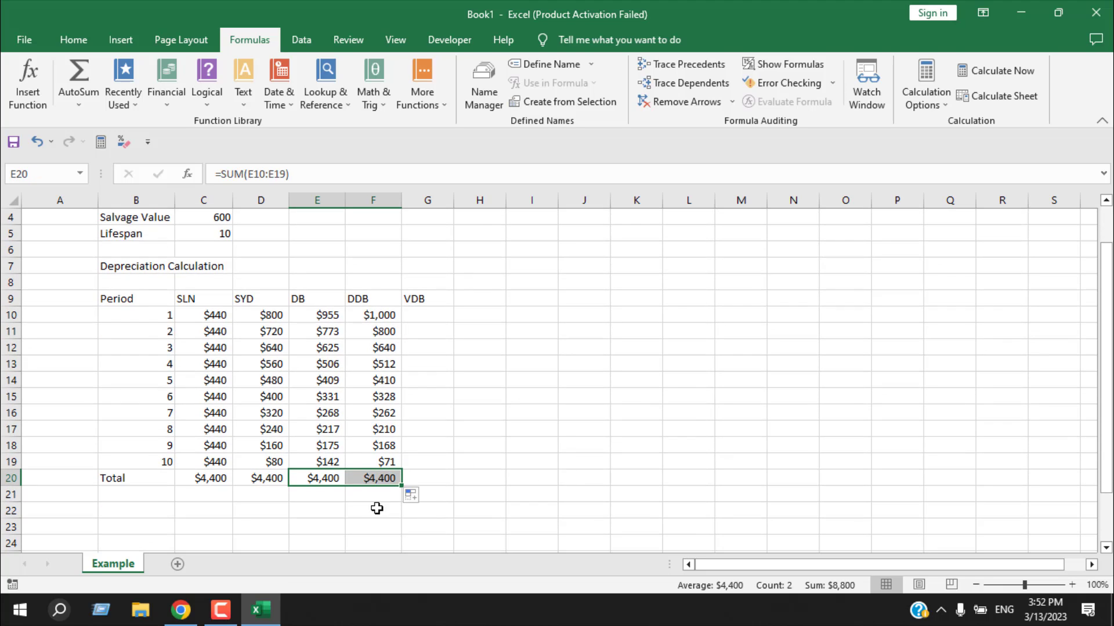
{"action": "left_click", "coordinate": [371, 480]}
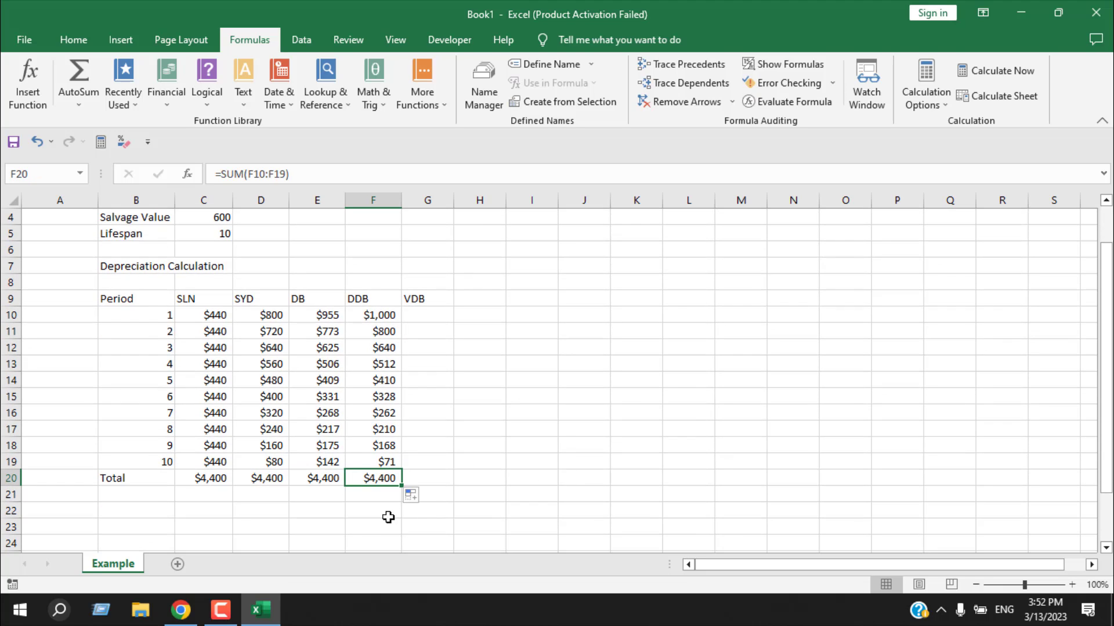
{"action": "left_click", "coordinate": [422, 312]}
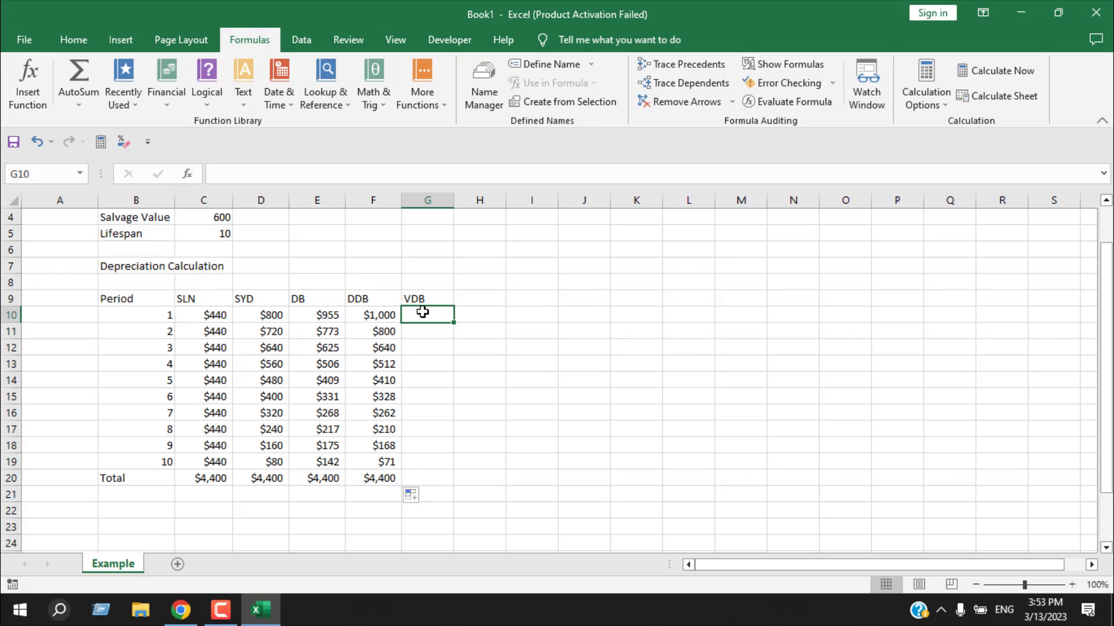
Start a VDB formula in G10 with absolute references to cost $C$3, salvage $C$4 and life $C$5.
{"action": "type", "text": "="}
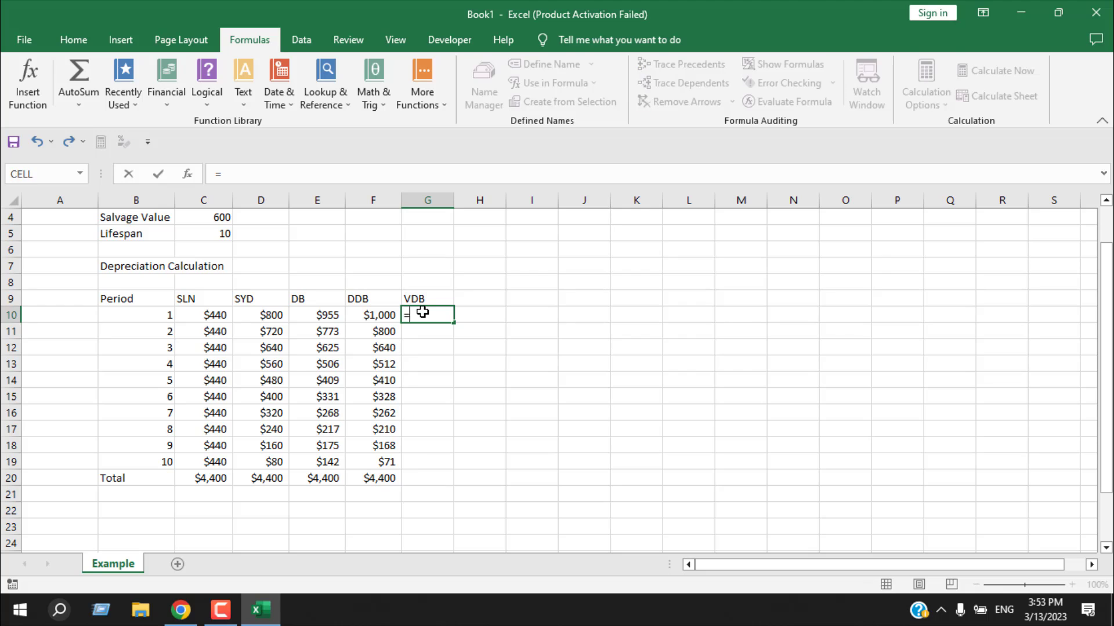
{"action": "type", "text": "vdb"}
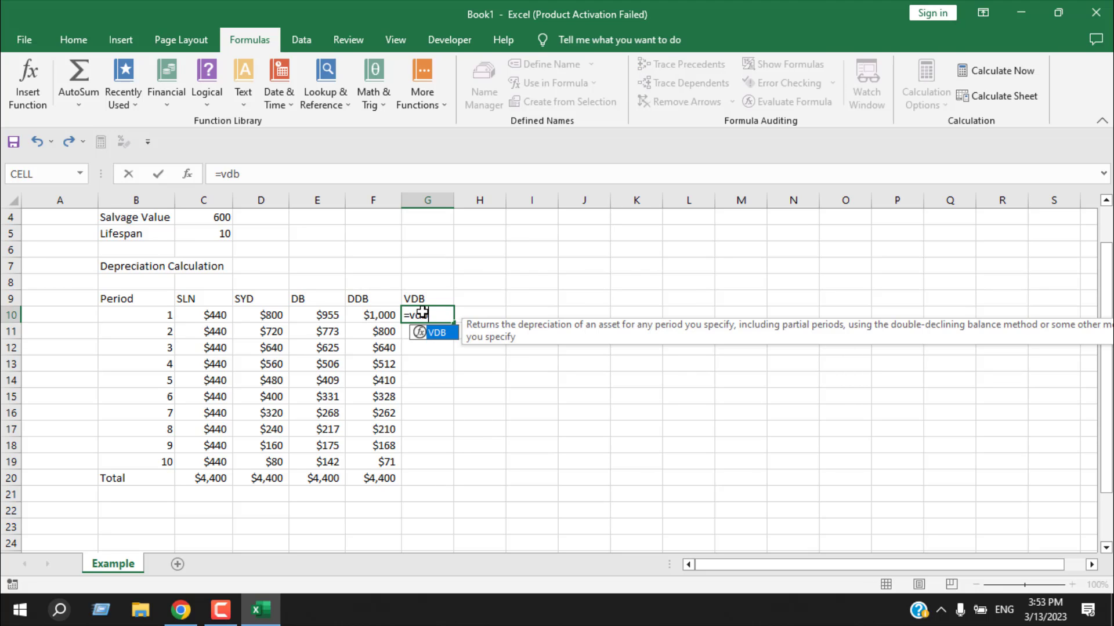
{"action": "double_click", "coordinate": [444, 332]}
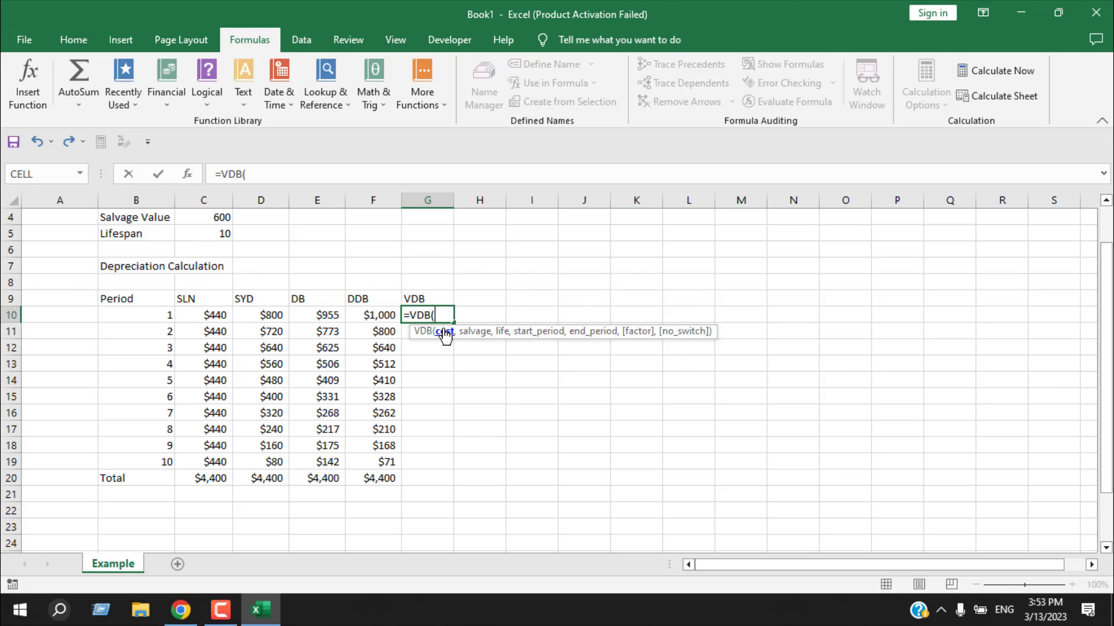
{"action": "scroll", "coordinate": [224, 255], "scroll_direction": "up", "scroll_amount": 1}
{"action": "left_click", "coordinate": [218, 251]}
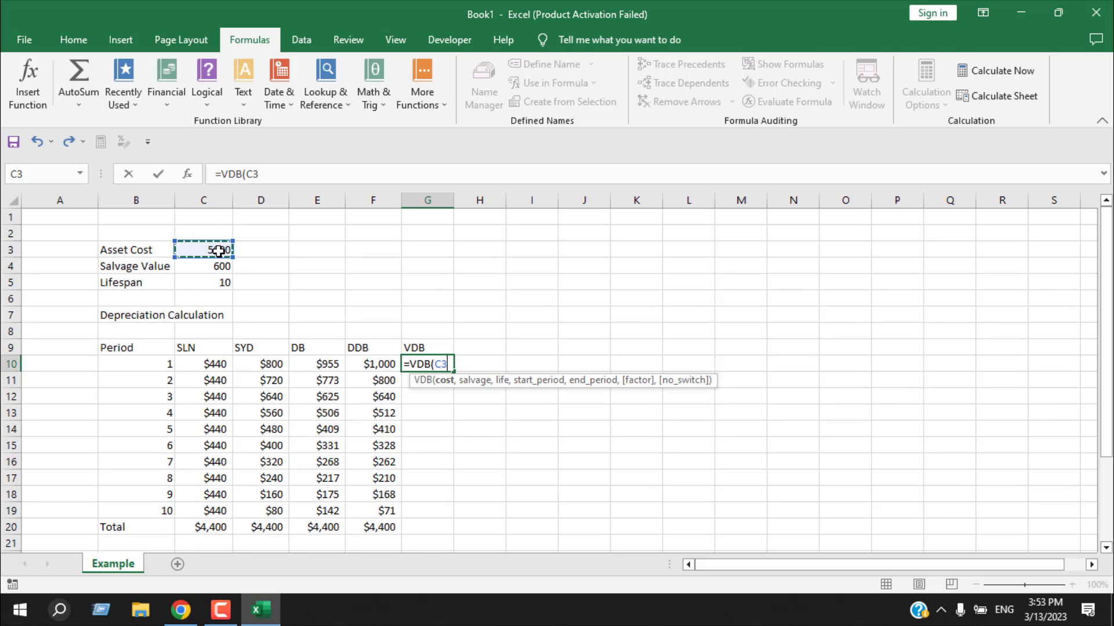
{"action": "key", "text": "F4"}
{"action": "type", "text": ","}
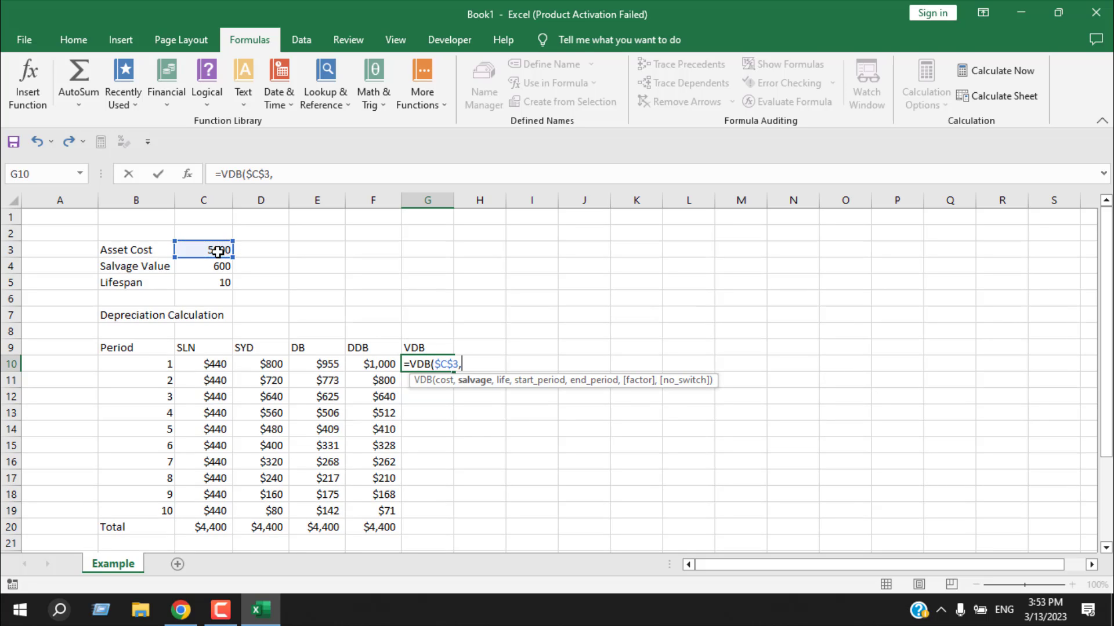
{"action": "left_click", "coordinate": [221, 266]}
{"action": "key", "text": "F4"}
{"action": "type", "text": ","}
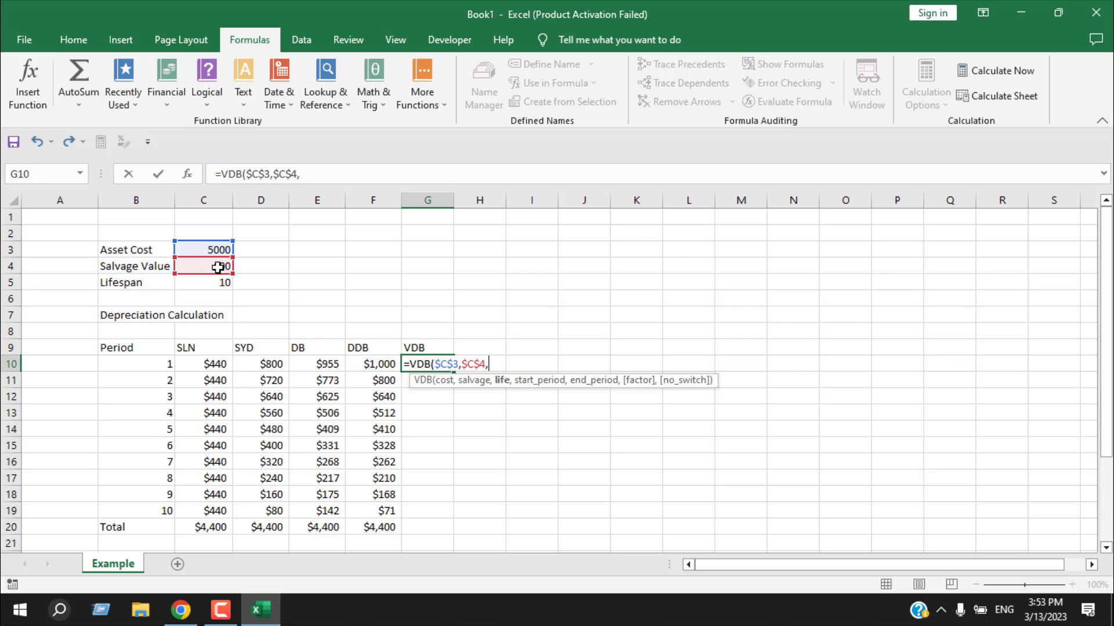
{"action": "left_click", "coordinate": [218, 282]}
{"action": "key", "text": "F4"}
{"action": "type", "text": ","}
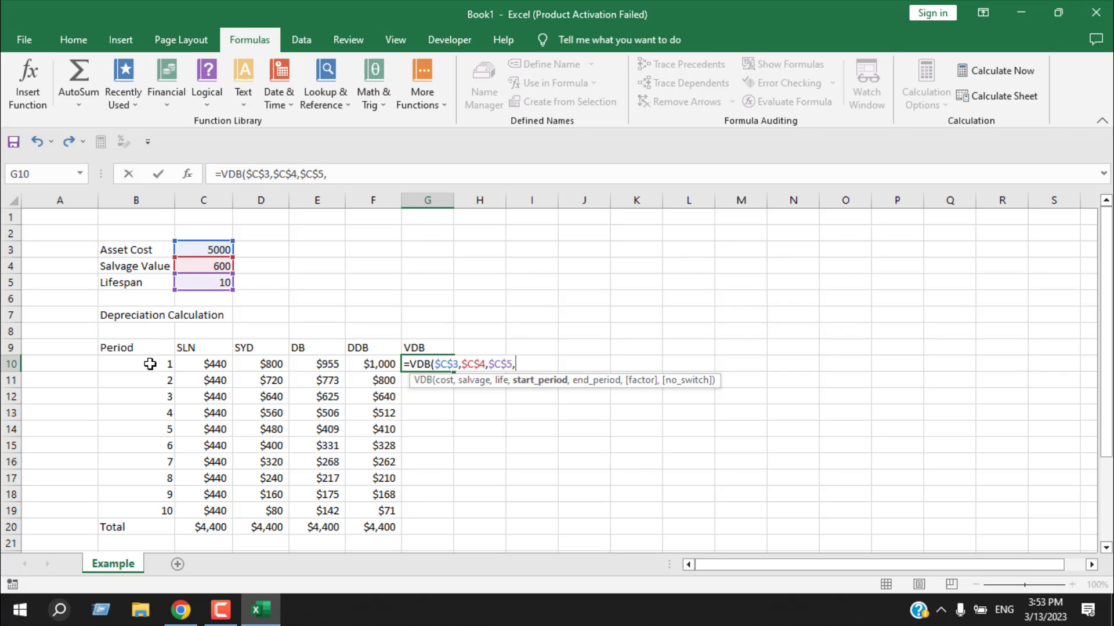
Complete it with start period B10-1, end period B10 and factor 1.5, giving $750.
{"action": "left_click", "coordinate": [150, 364]}
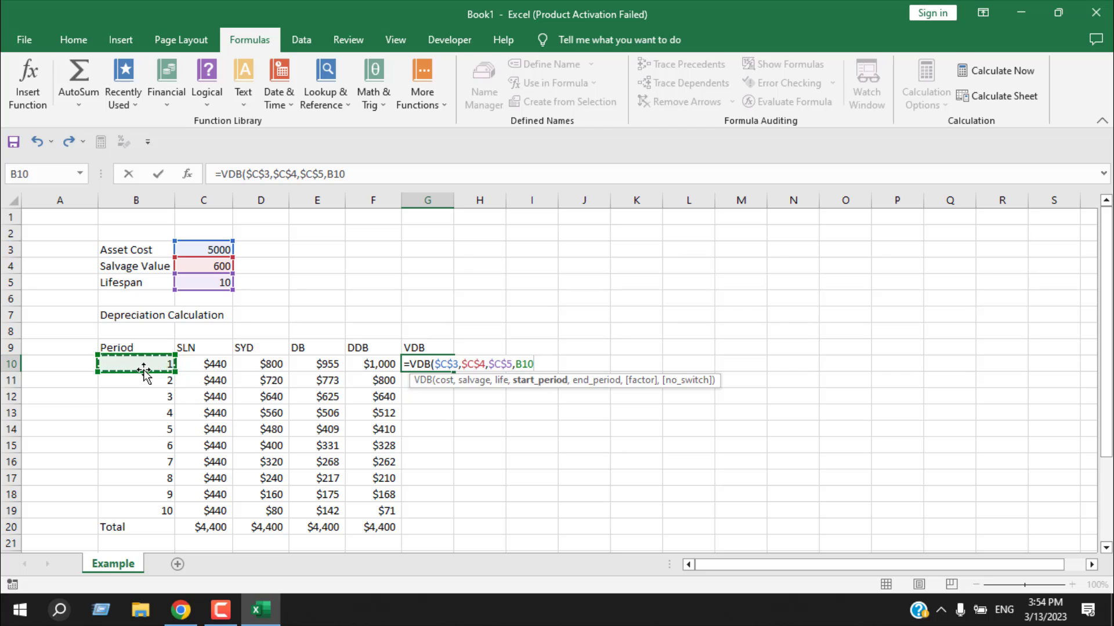
{"action": "type", "text": "-1,"}
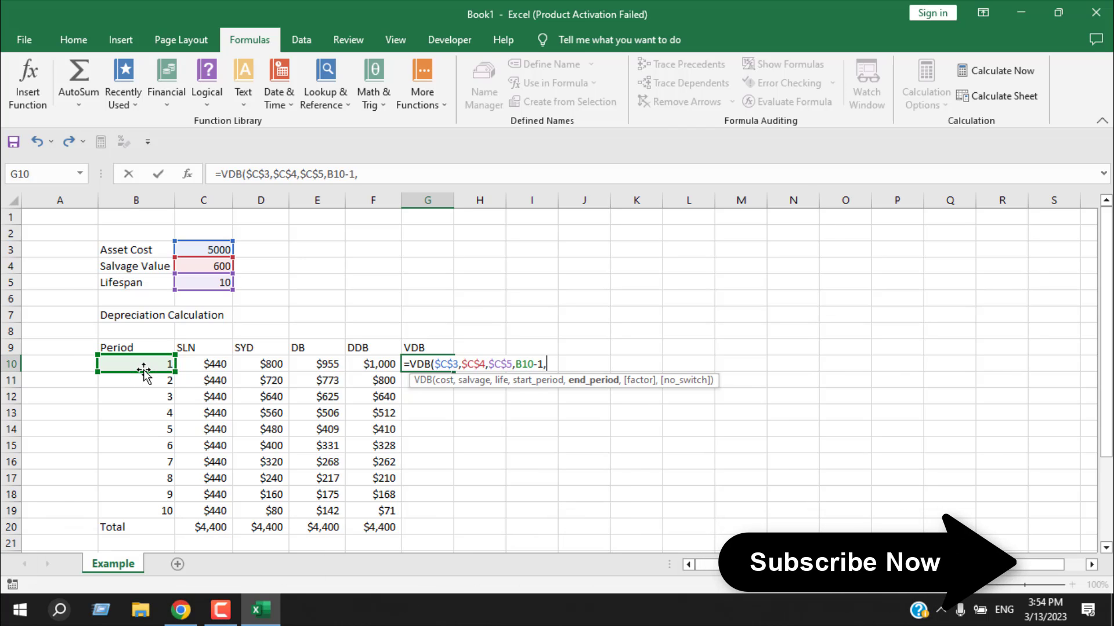
{"action": "left_click", "coordinate": [141, 367]}
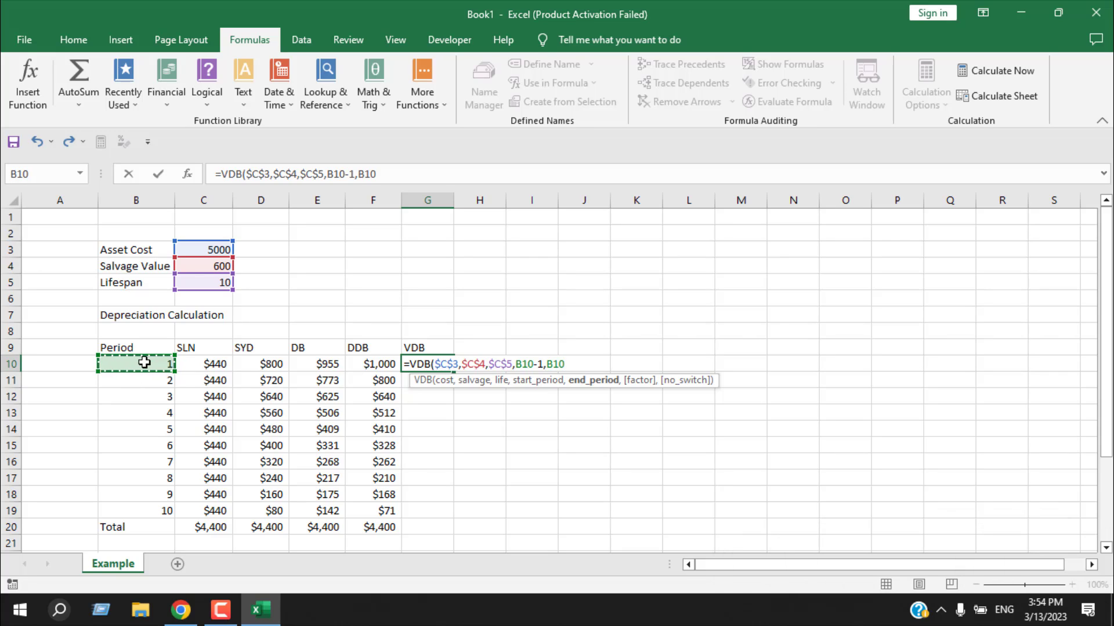
{"action": "type", "text": ","}
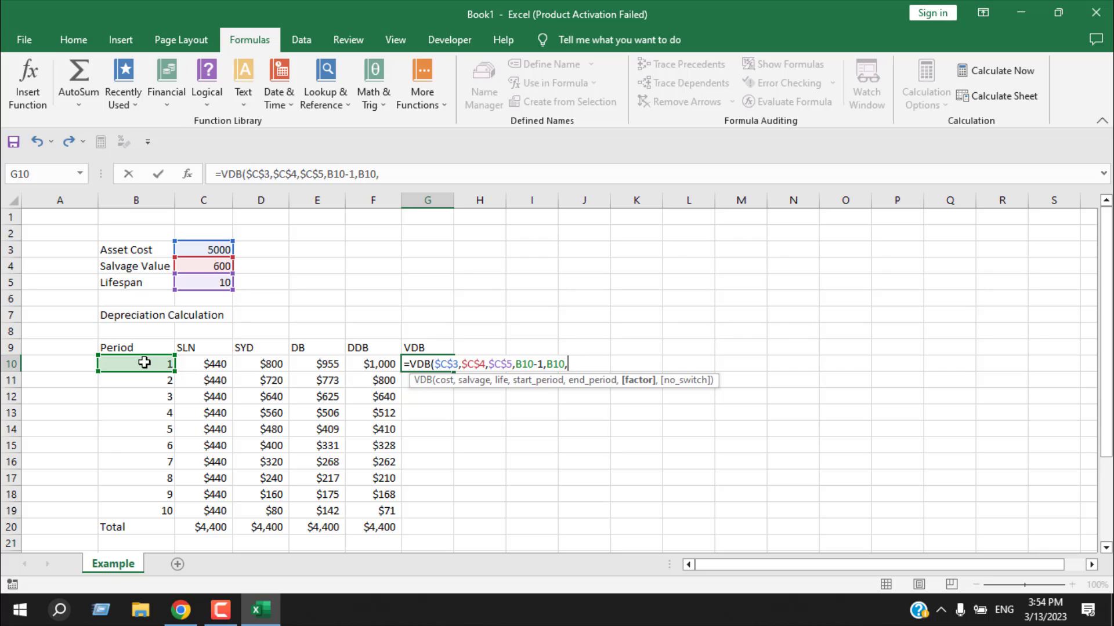
{"action": "type", "text": "1.5)"}
{"action": "key", "text": "Return"}
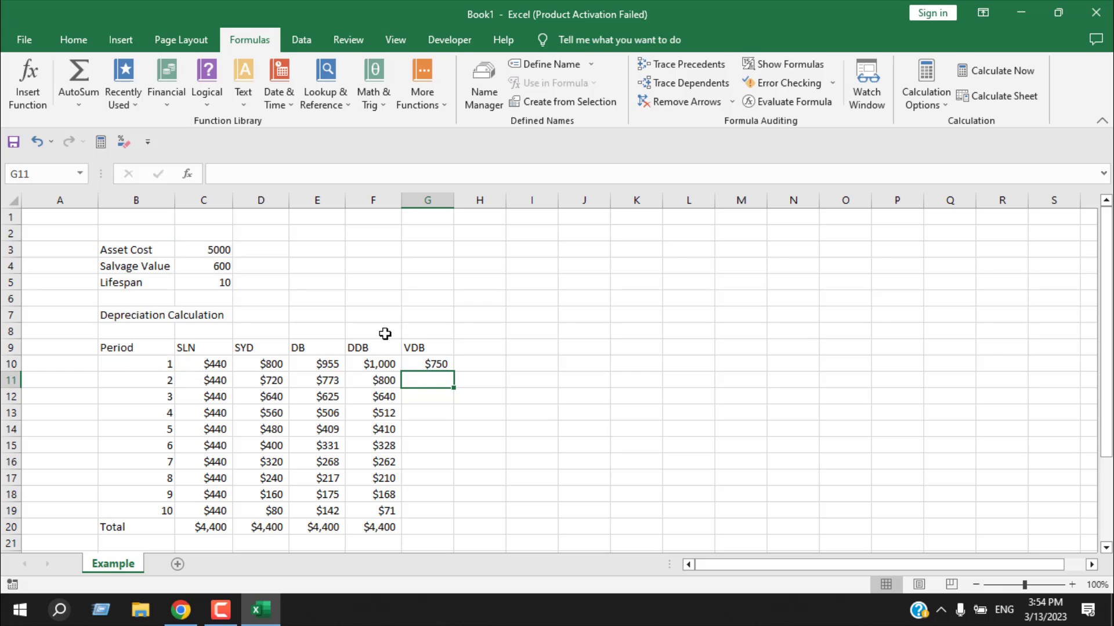
Fill G10's VDB formula down through G19 and check the $4,400 total in G20.
{"action": "left_click", "coordinate": [438, 368]}
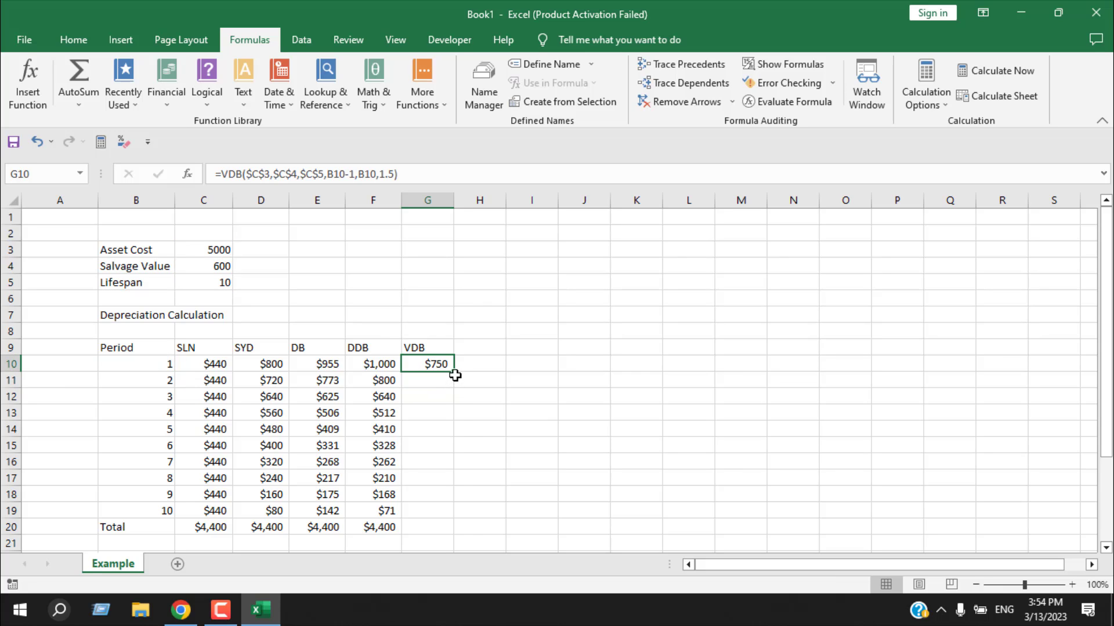
{"action": "left_click", "coordinate": [400, 532]}
{"action": "left_click_drag", "start_coordinate": [454, 371], "coordinate": [430, 529]}
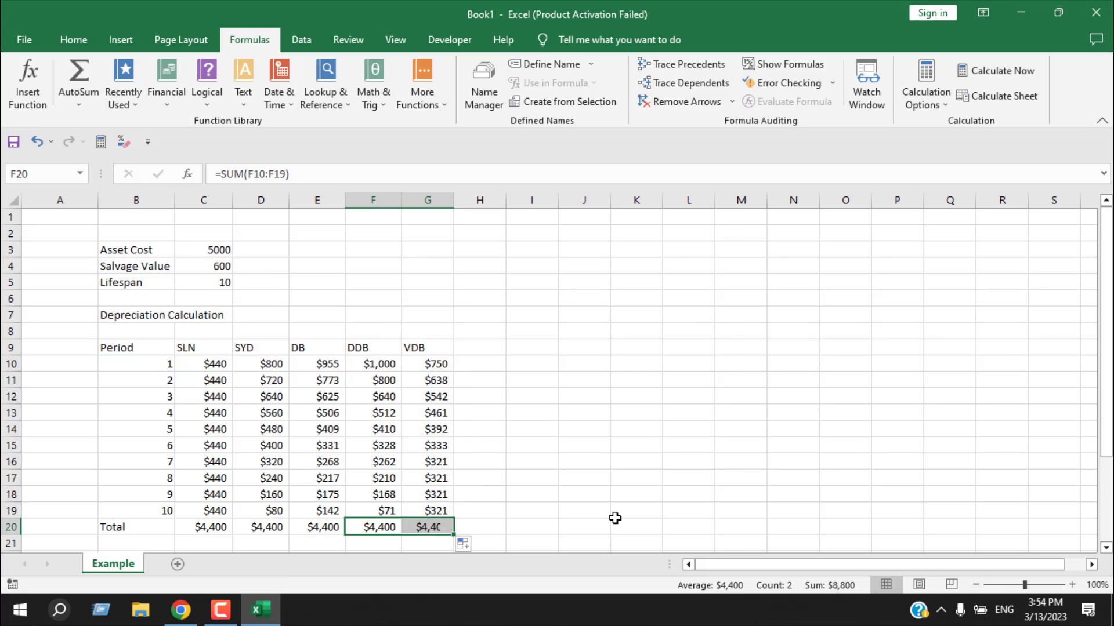
{"action": "scroll", "coordinate": [506, 493], "scroll_direction": "down", "scroll_amount": 2}
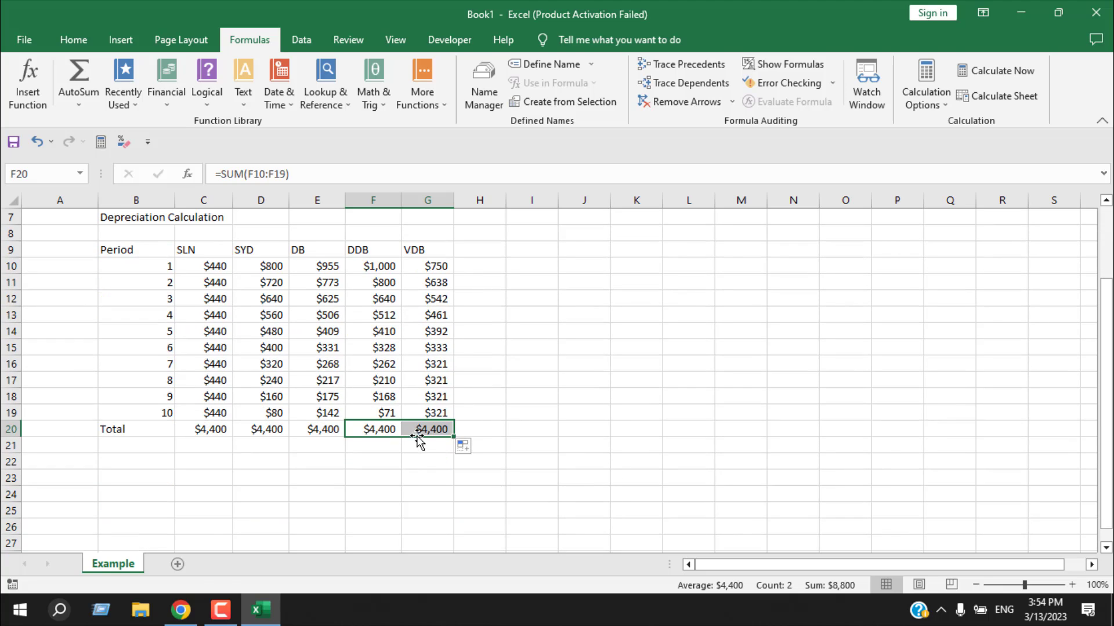
{"action": "left_click", "coordinate": [434, 430]}
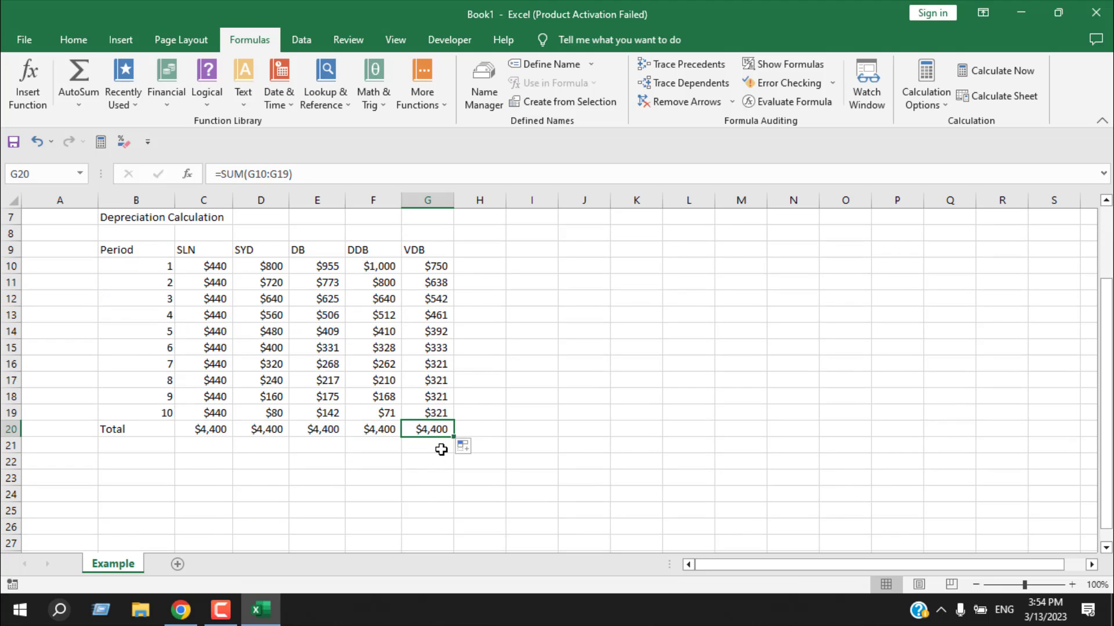
{"action": "scroll", "coordinate": [436, 447], "scroll_direction": "up", "scroll_amount": 2}
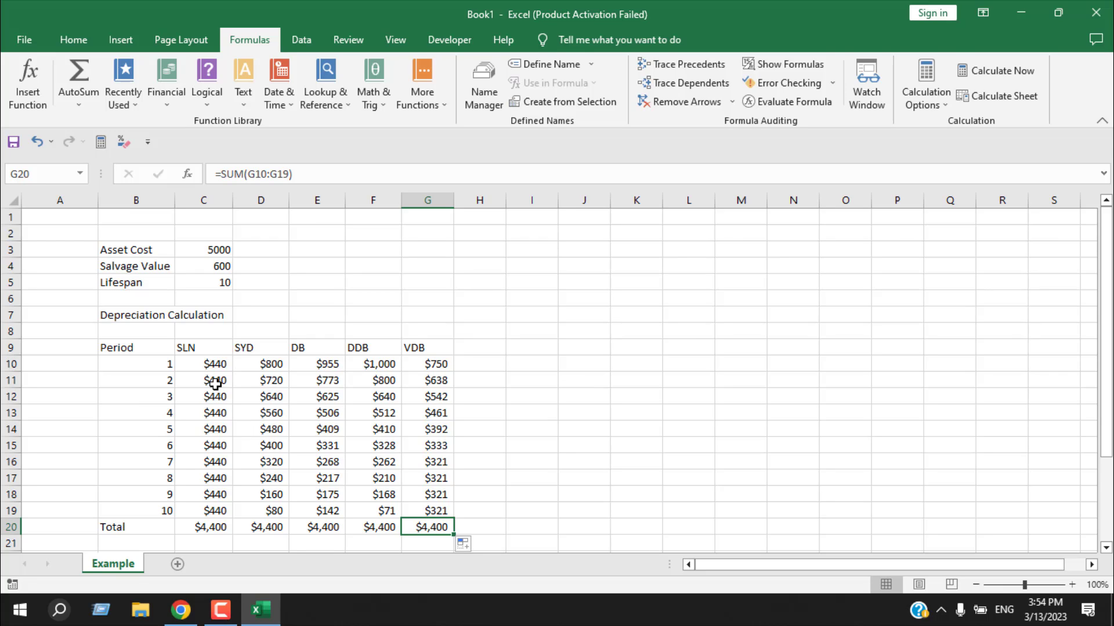
{"action": "left_click", "coordinate": [204, 364]}
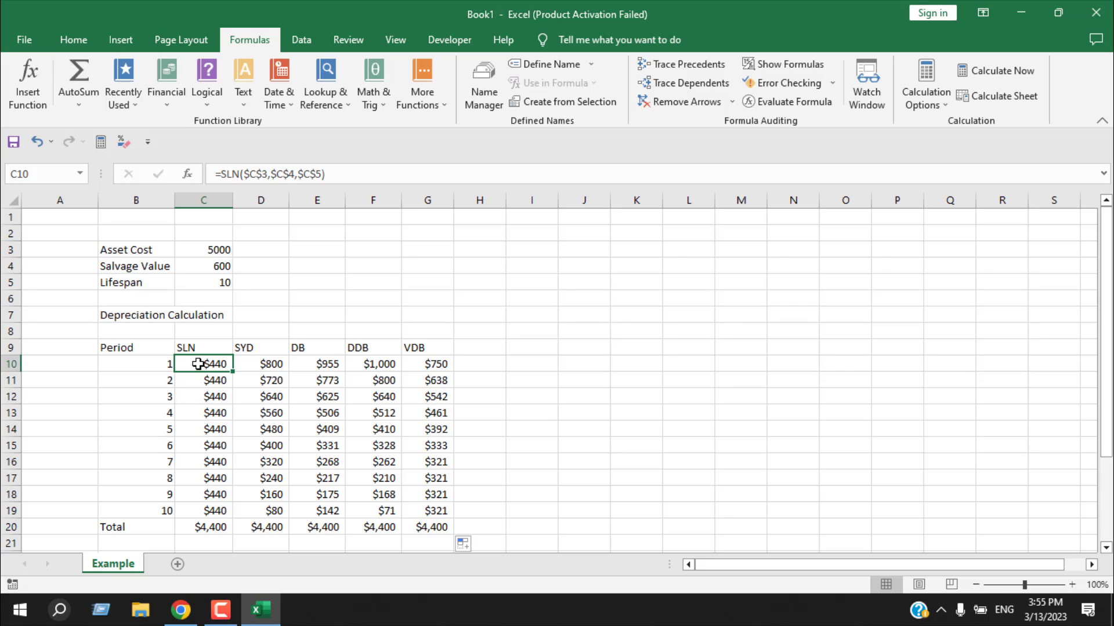
{"action": "left_click_drag", "start_coordinate": [197, 365], "coordinate": [199, 505]}
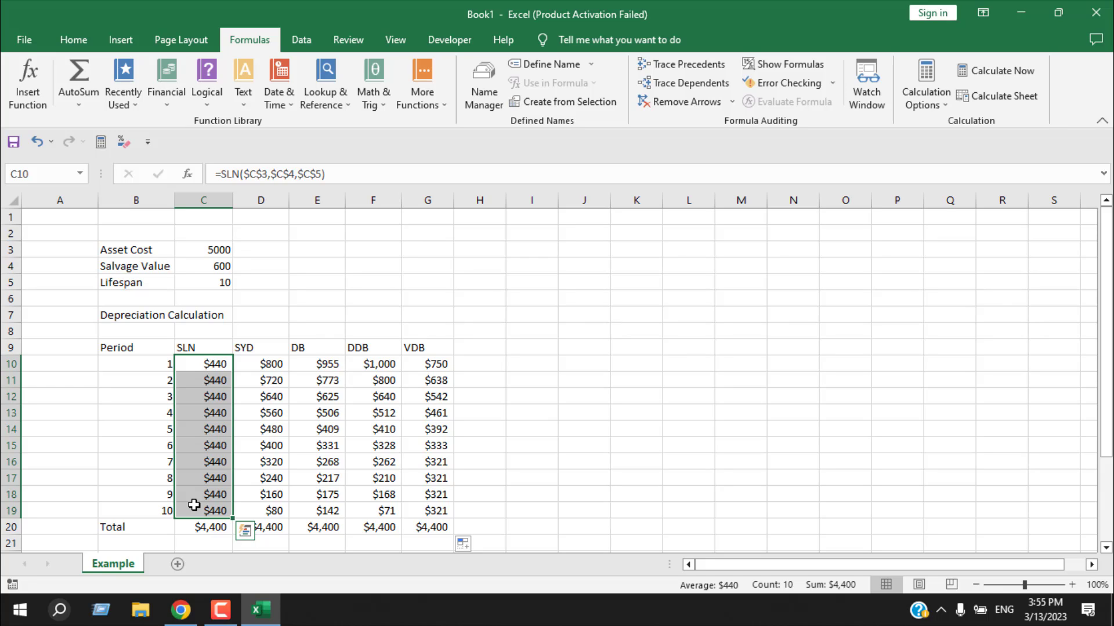
{"action": "left_click", "coordinate": [268, 363]}
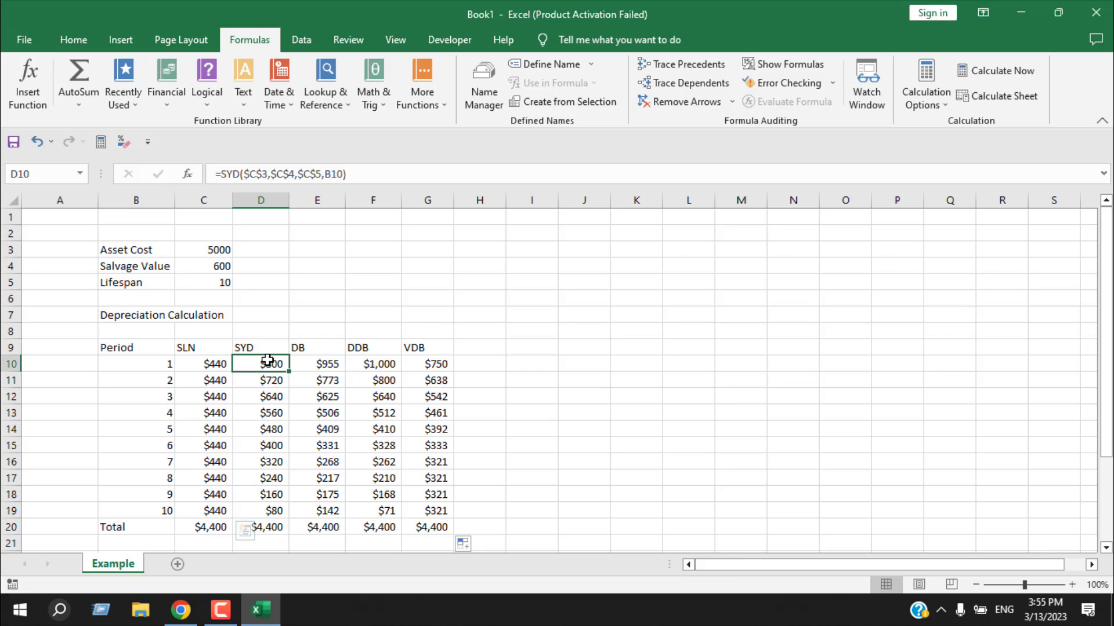